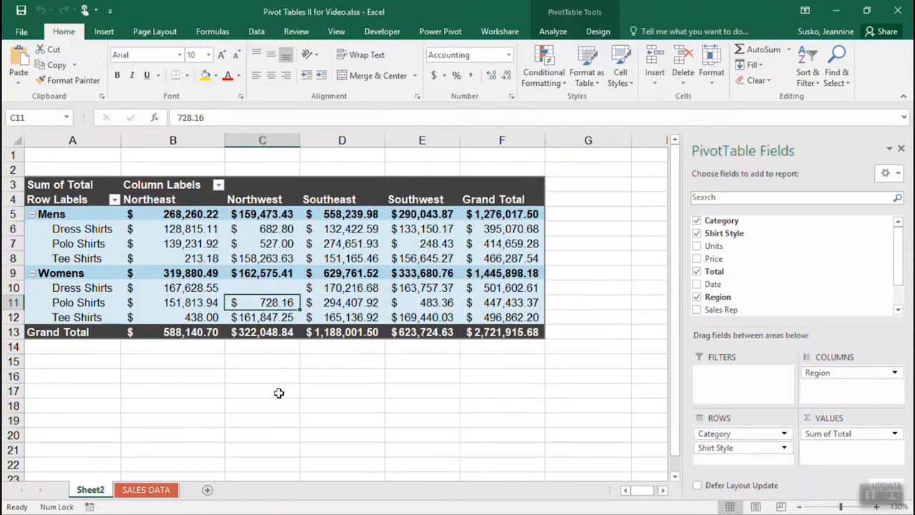
- Drill down into the Womens Polo Shirts value for Northwest and check the sum of its source records' Total column
{"action": "mouse_move", "coordinate": [276, 304]}
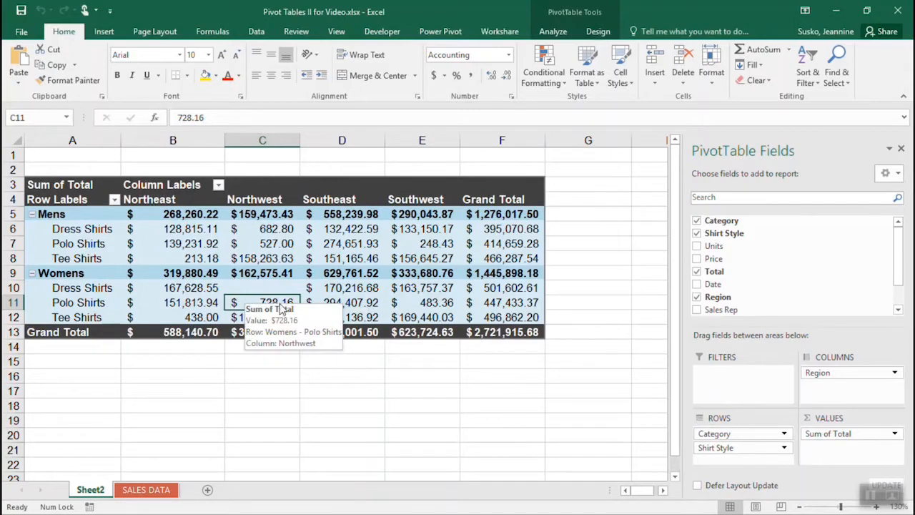
{"action": "double_click", "coordinate": [241, 301]}
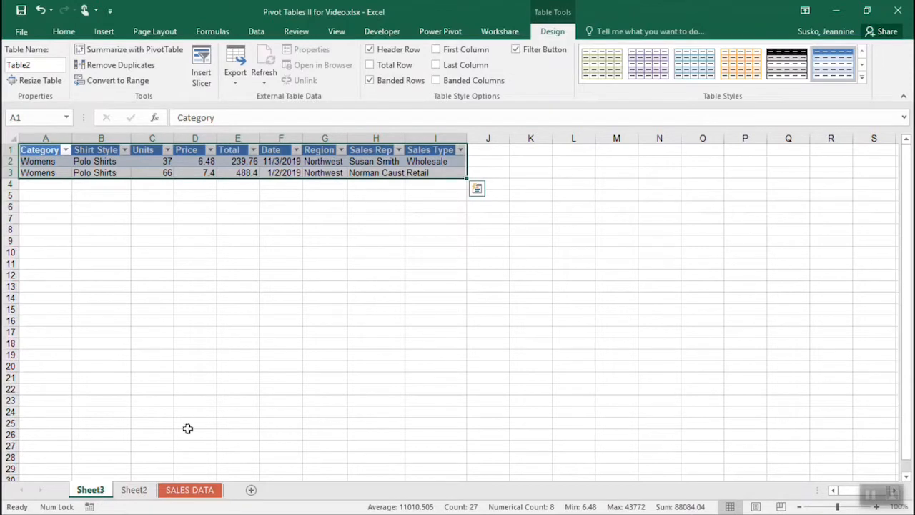
{"action": "left_click", "coordinate": [287, 353]}
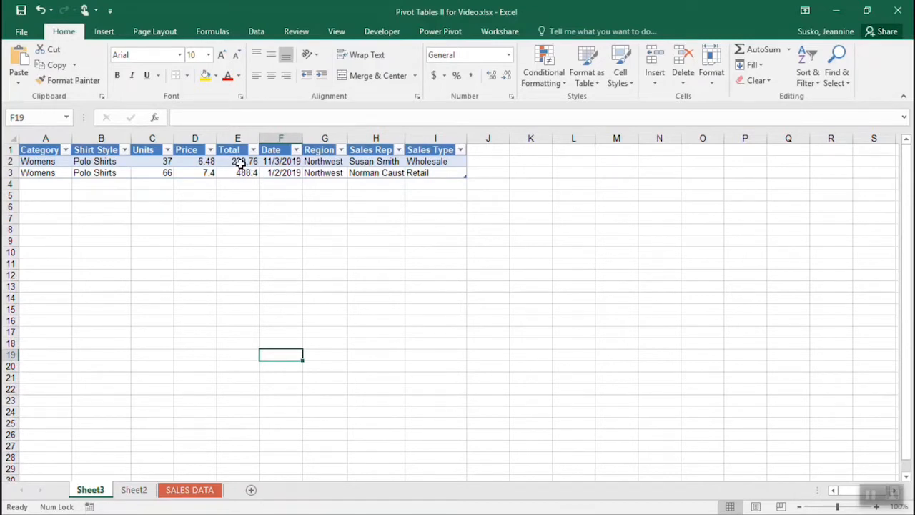
{"action": "left_click_drag", "start_coordinate": [241, 163], "coordinate": [244, 183]}
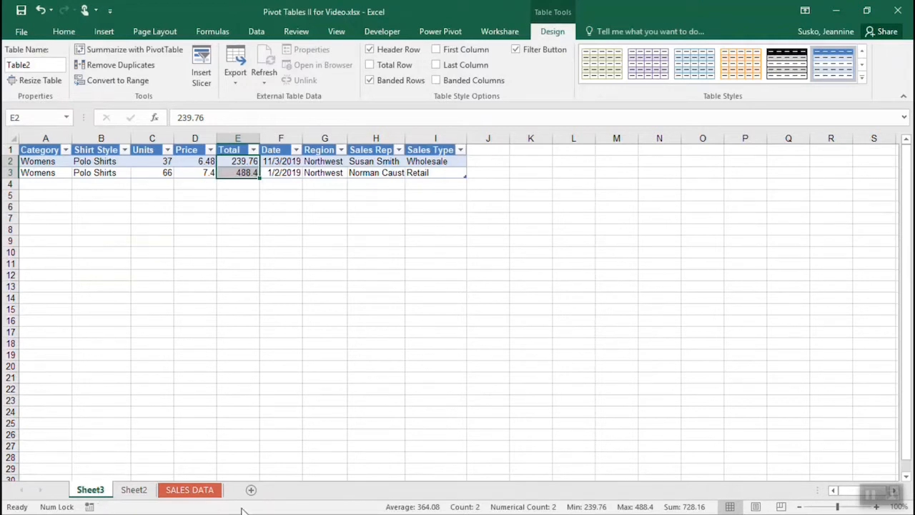
{"action": "left_click", "coordinate": [276, 460]}
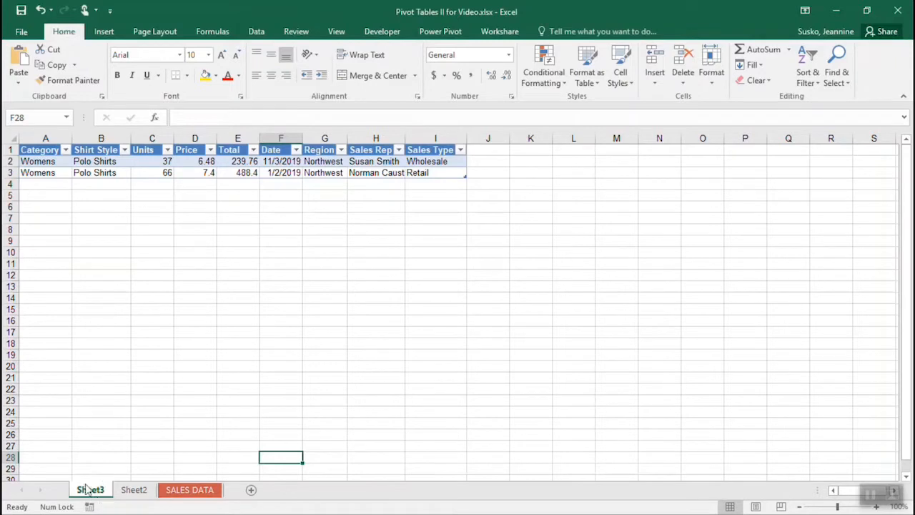
- Delete the drill-down detail sheet, Sheet3, from the workbook
{"action": "right_click", "coordinate": [98, 494]}
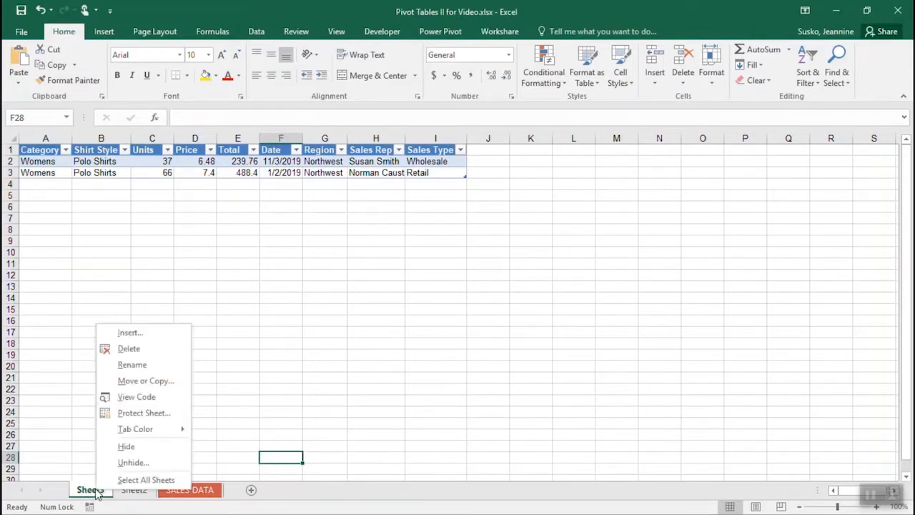
{"action": "left_click", "coordinate": [130, 349]}
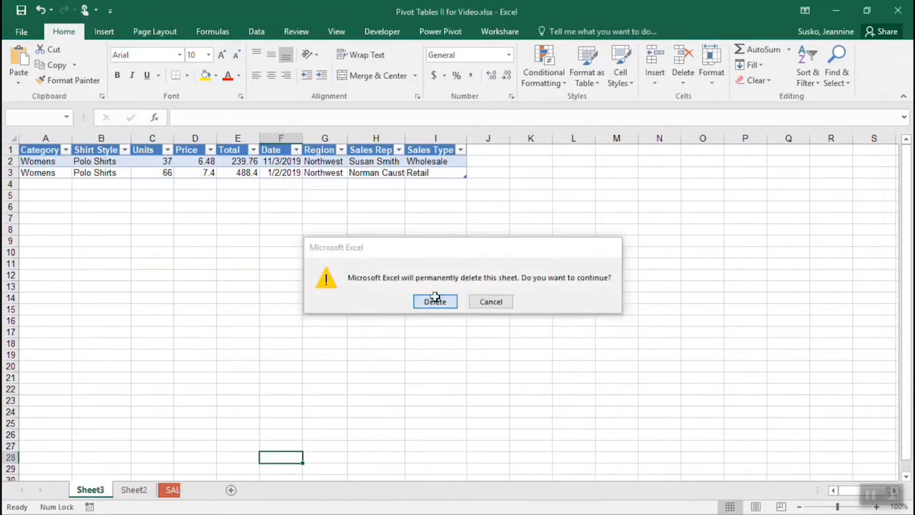
{"action": "left_click", "coordinate": [435, 301]}
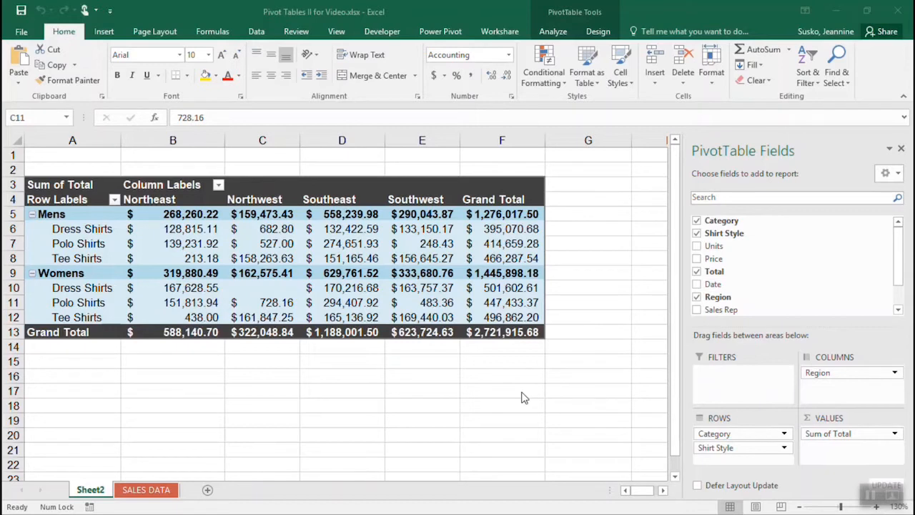
- Insert slicers for the Region and Sales Rep fields of the pivot table
{"action": "left_click", "coordinate": [353, 305]}
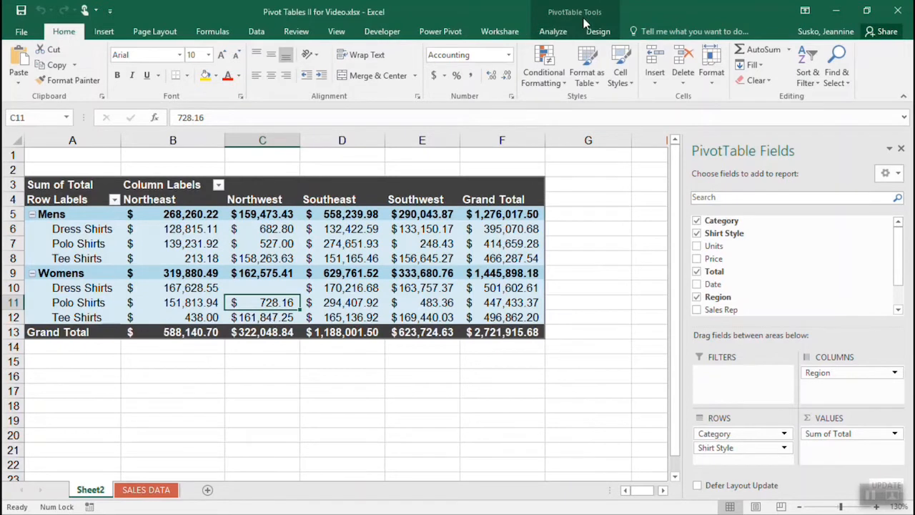
{"action": "left_click", "coordinate": [553, 32]}
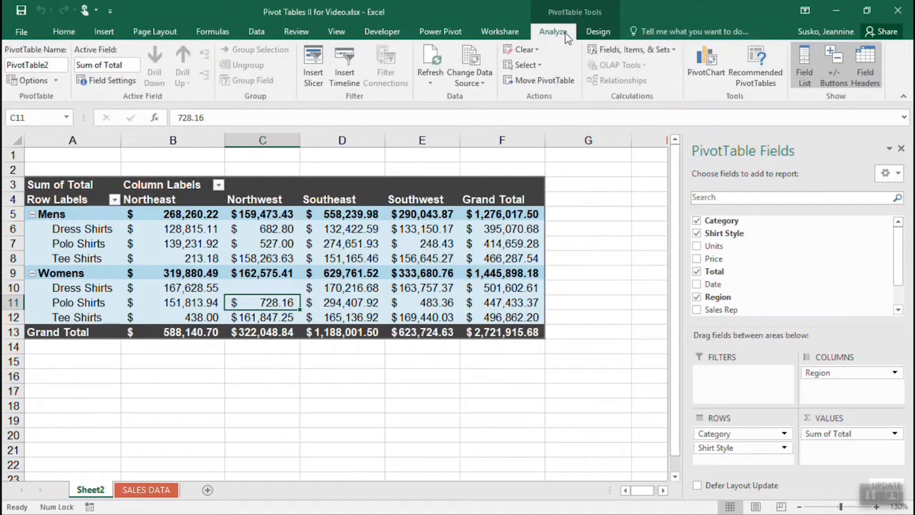
{"action": "left_click", "coordinate": [317, 84]}
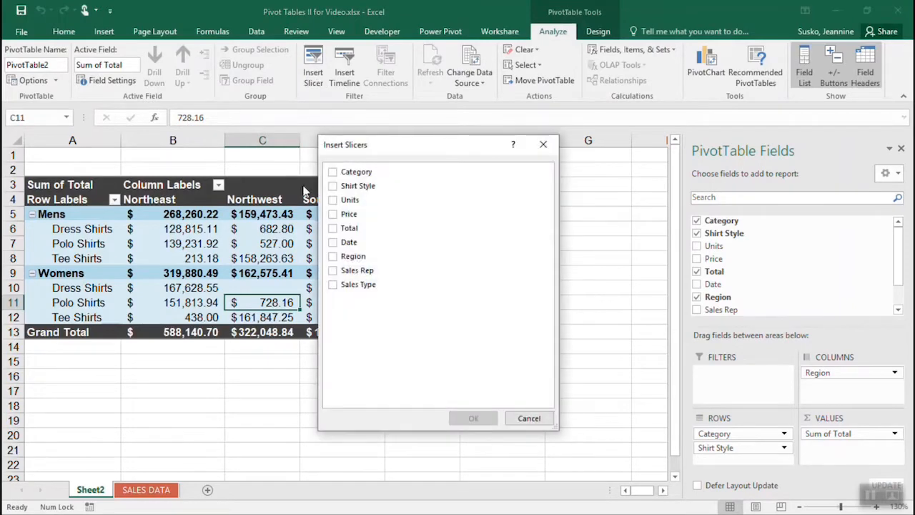
{"action": "left_click_drag", "start_coordinate": [398, 147], "coordinate": [468, 158]}
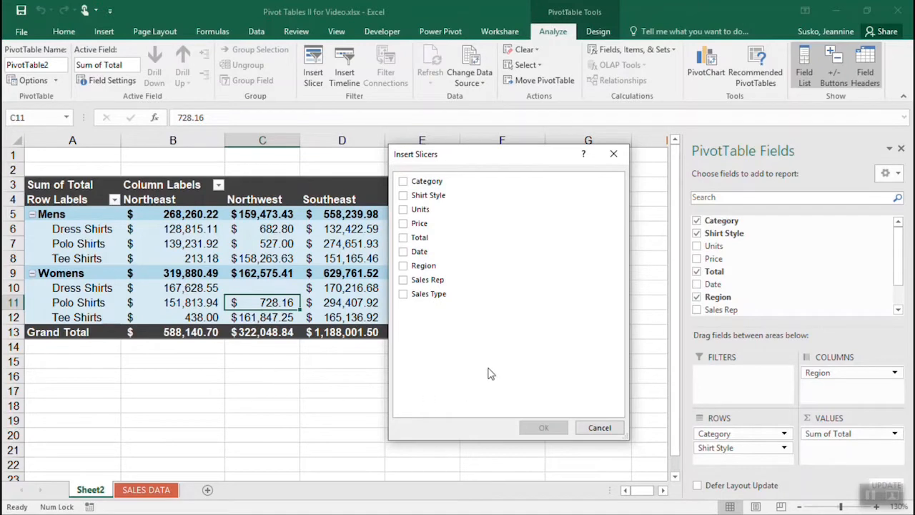
{"action": "left_click", "coordinate": [403, 266]}
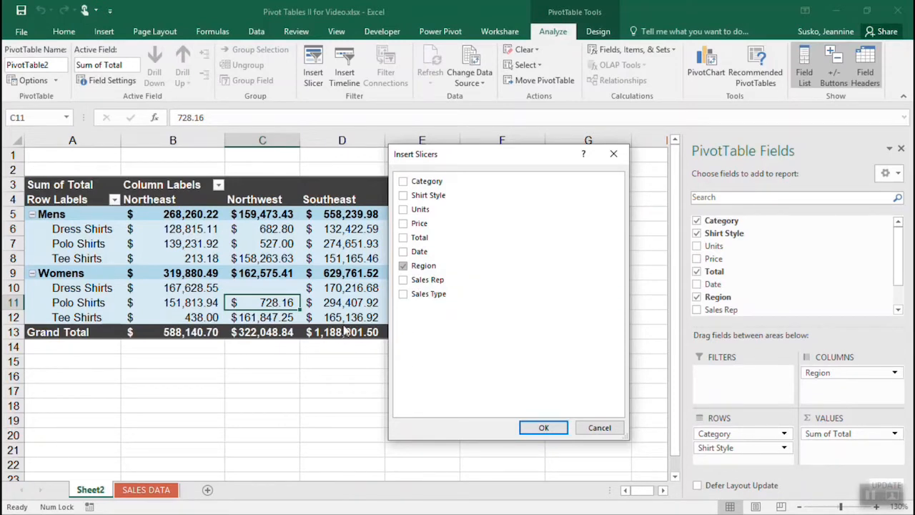
{"action": "left_click", "coordinate": [405, 281]}
{"action": "left_click", "coordinate": [543, 427]}
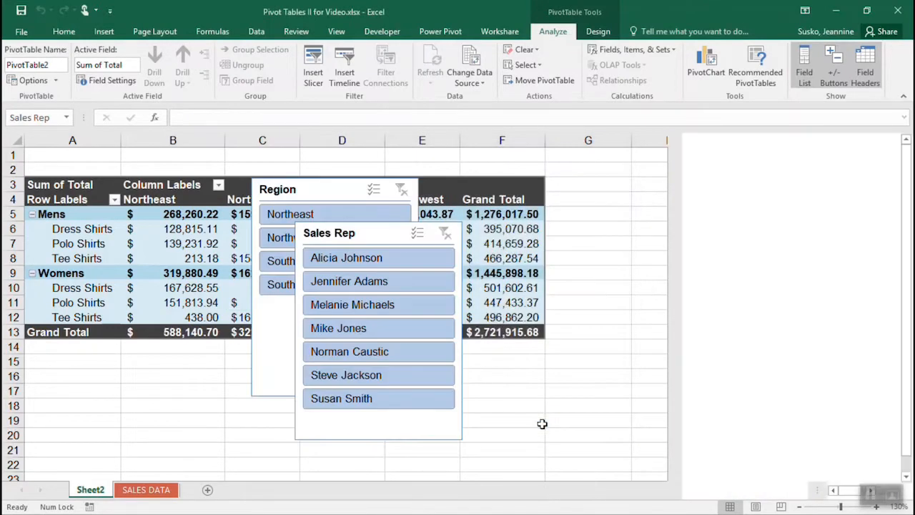
- Arrange the Sales Rep and Region slicers side by side in the empty columns beside the pivot table
{"action": "left_click_drag", "start_coordinate": [377, 233], "coordinate": [646, 169]}
{"action": "left_click_drag", "start_coordinate": [317, 203], "coordinate": [803, 171]}
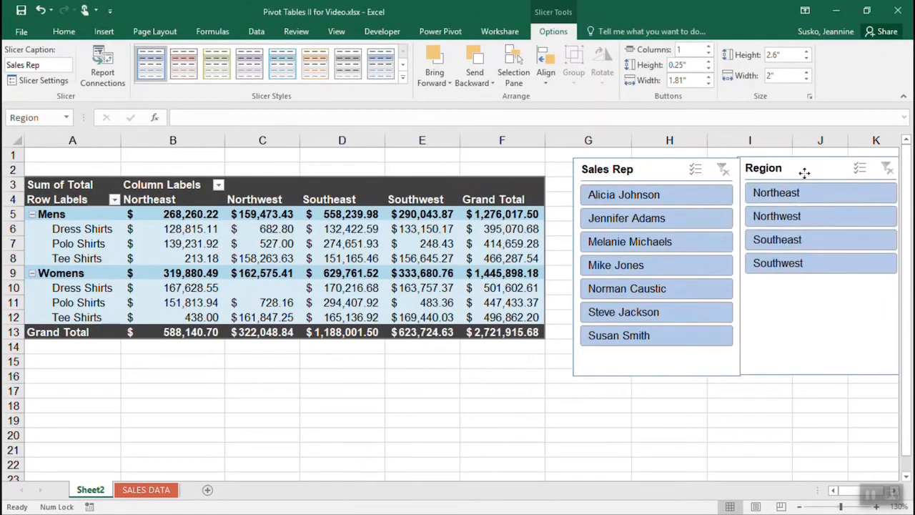
{"action": "left_click_drag", "start_coordinate": [672, 170], "coordinate": [658, 168]}
{"action": "left_click_drag", "start_coordinate": [799, 173], "coordinate": [794, 170]}
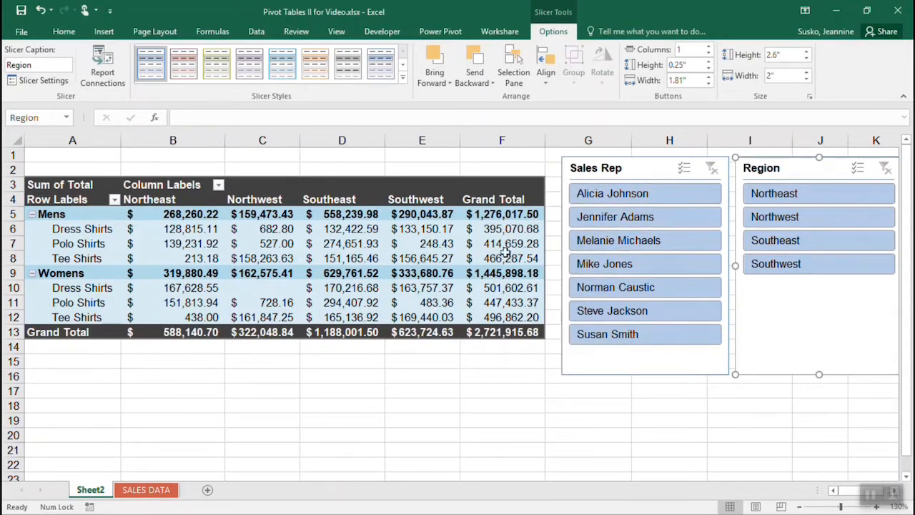
- Filter the pivot table to the first, fourth and last sales reps with multi-select, and clear the Sales Rep filter
{"action": "left_click", "coordinate": [620, 200]}
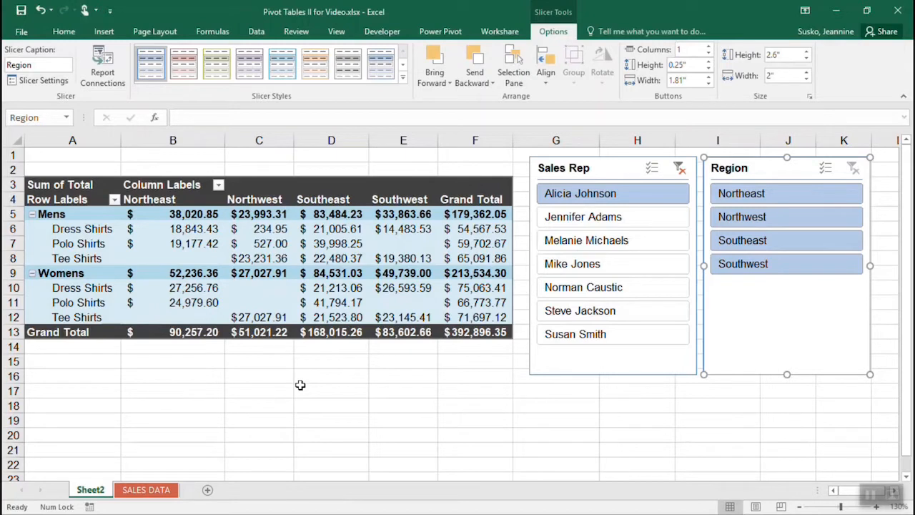
{"action": "left_click", "coordinate": [652, 171]}
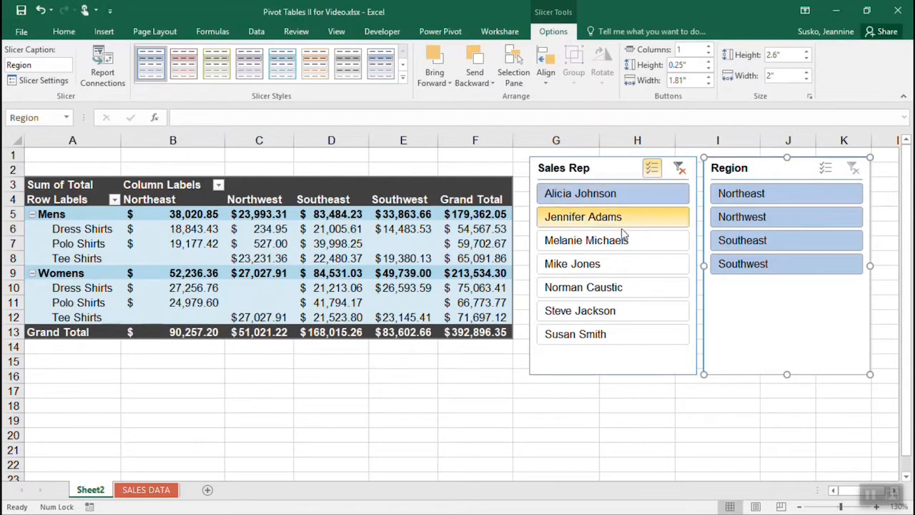
{"action": "left_click", "coordinate": [618, 264]}
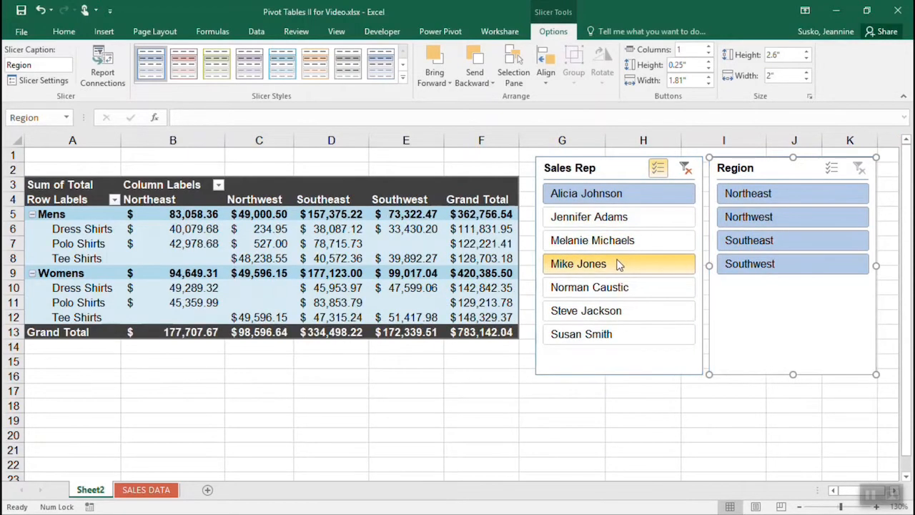
{"action": "left_click", "coordinate": [621, 335]}
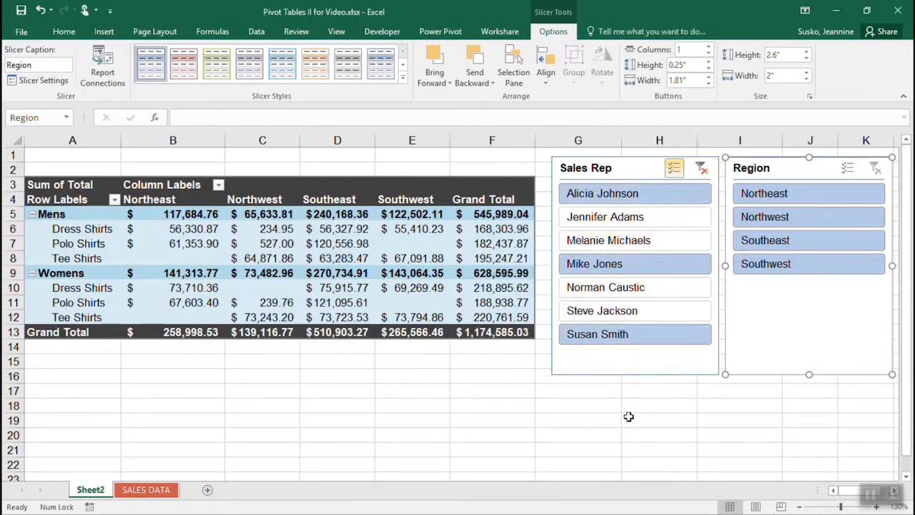
{"action": "left_click", "coordinate": [703, 171]}
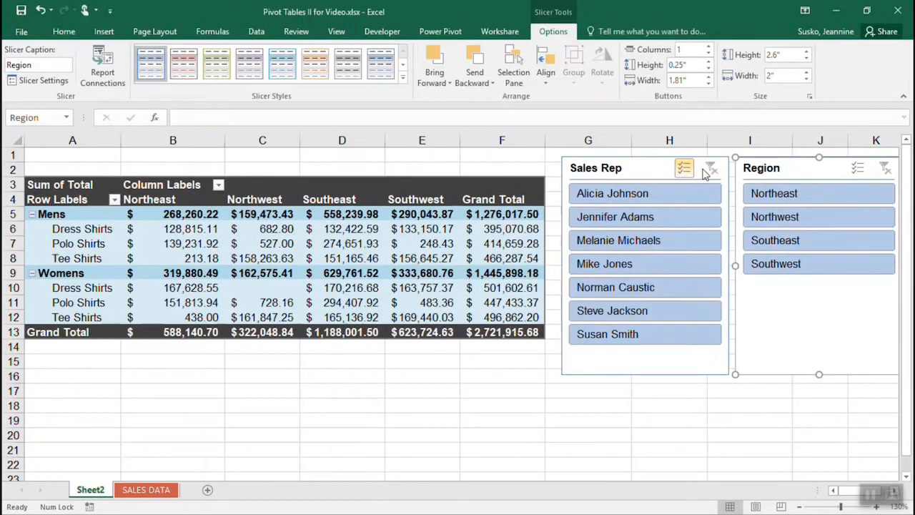
- Try excluding the first sales rep while limiting Region to Northeast, and clear both slicer filters
{"action": "left_click", "coordinate": [611, 202]}
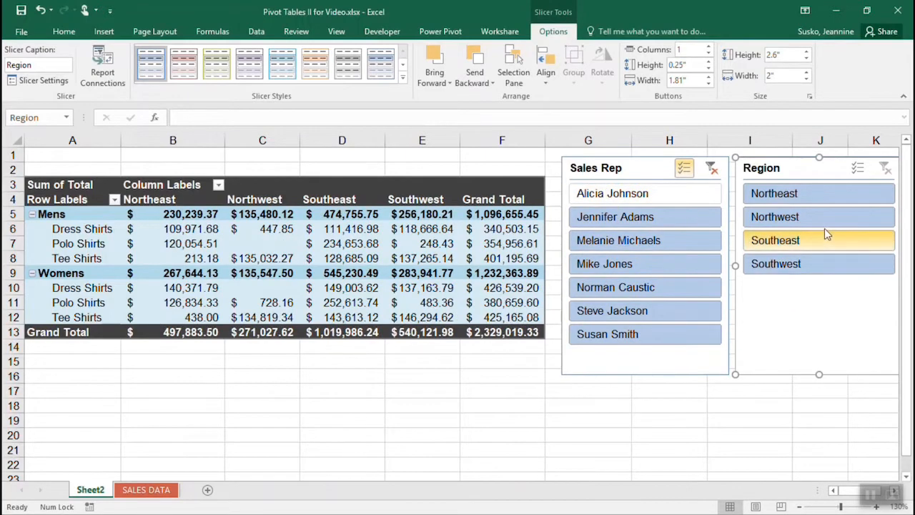
{"action": "left_click", "coordinate": [831, 195]}
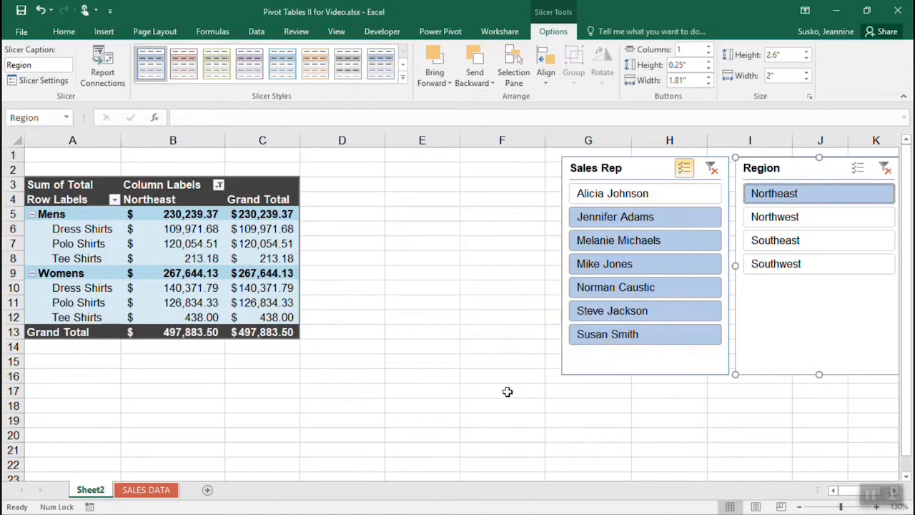
{"action": "left_click", "coordinate": [713, 170]}
{"action": "left_click", "coordinate": [886, 169]}
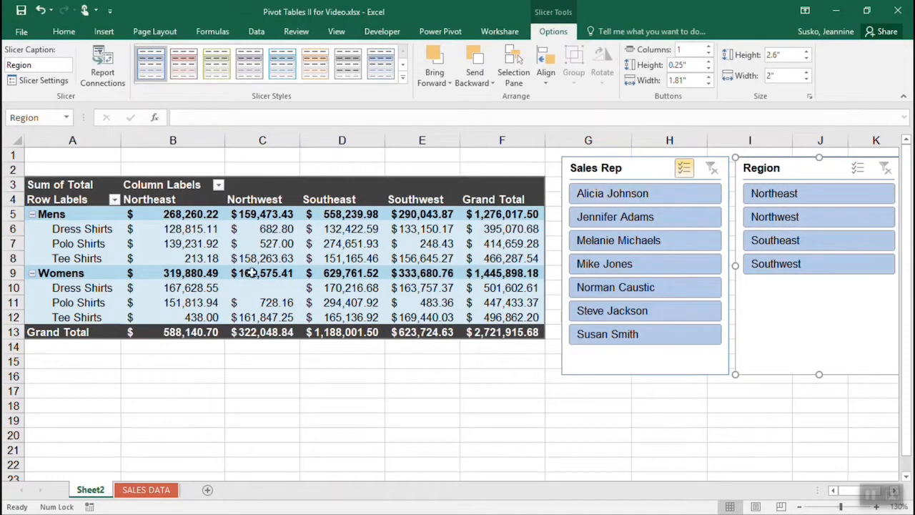
- Apply the aqua-blue style from the Dark group to both the Sales Rep and Region slicers
{"action": "left_click", "coordinate": [619, 170]}
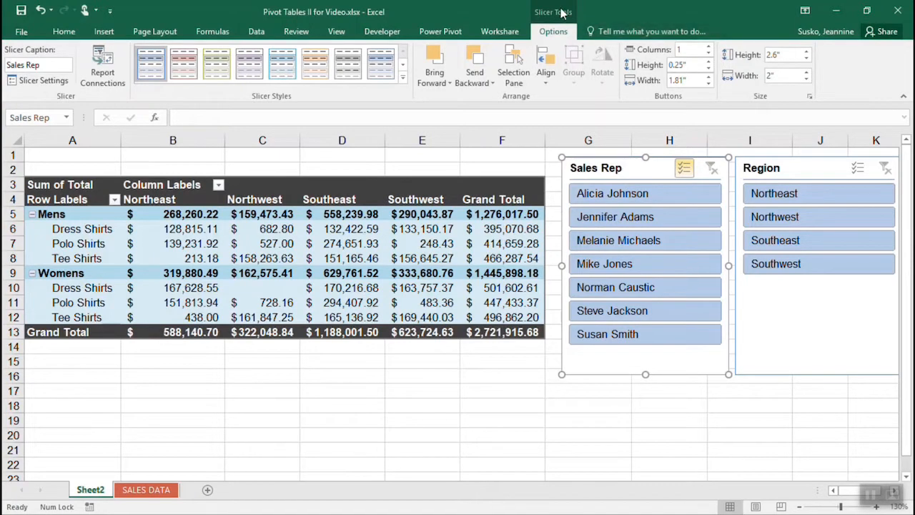
{"action": "left_click", "coordinate": [403, 77]}
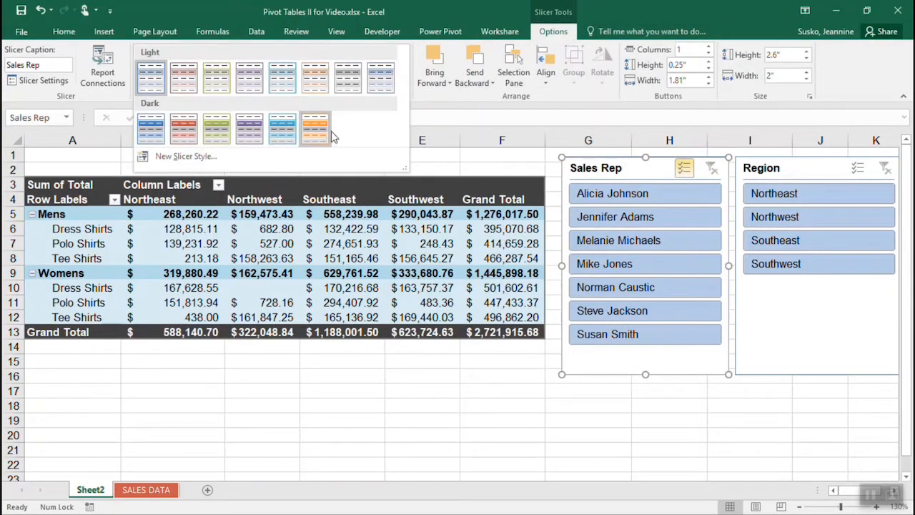
{"action": "left_click", "coordinate": [284, 137]}
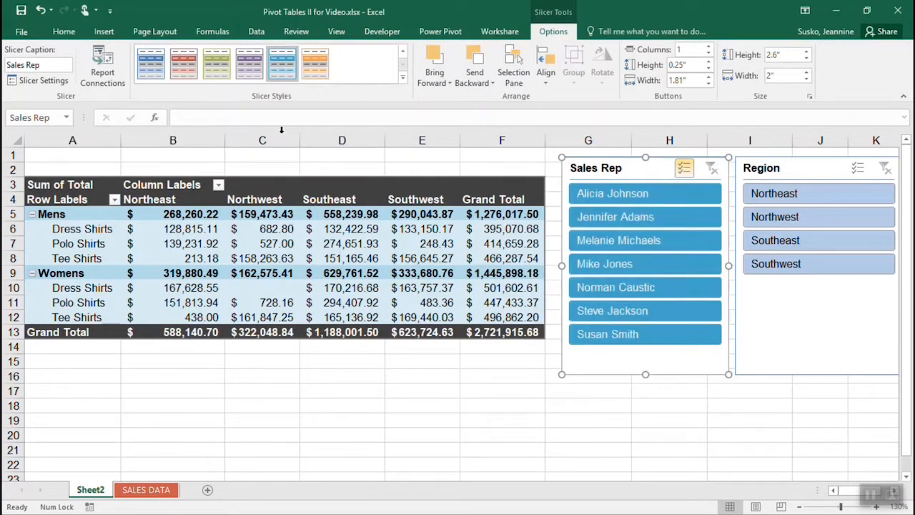
{"action": "left_click", "coordinate": [798, 304]}
{"action": "left_click", "coordinate": [291, 78]}
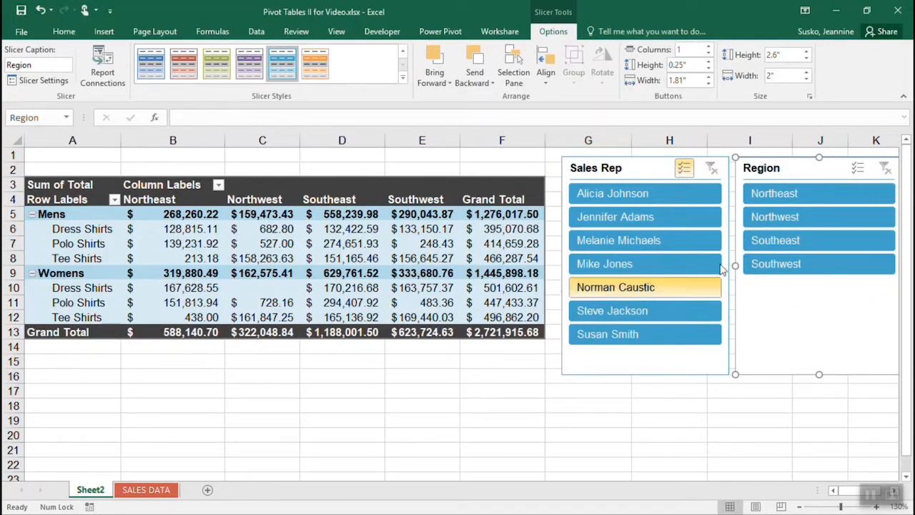
- Delete the Sales Rep and Region slicers from the pivot table sheet
{"action": "left_click", "coordinate": [641, 168]}
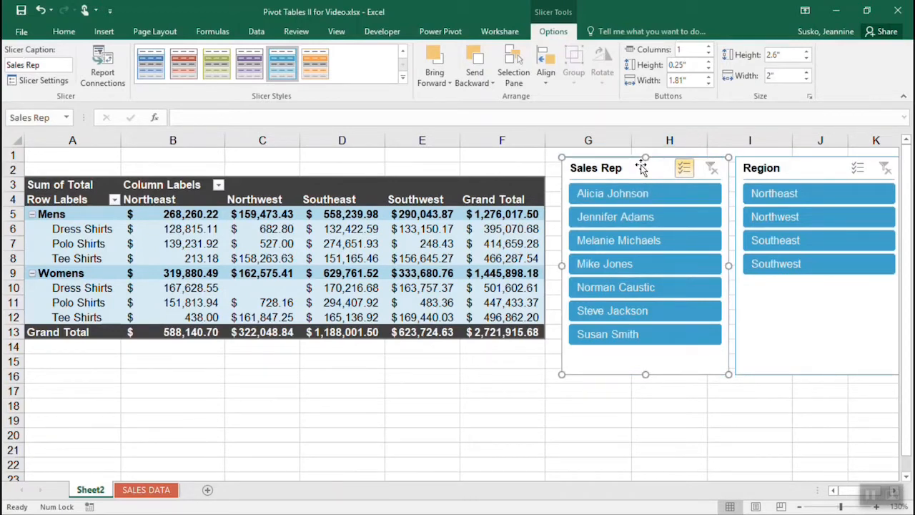
{"action": "key", "text": "Delete"}
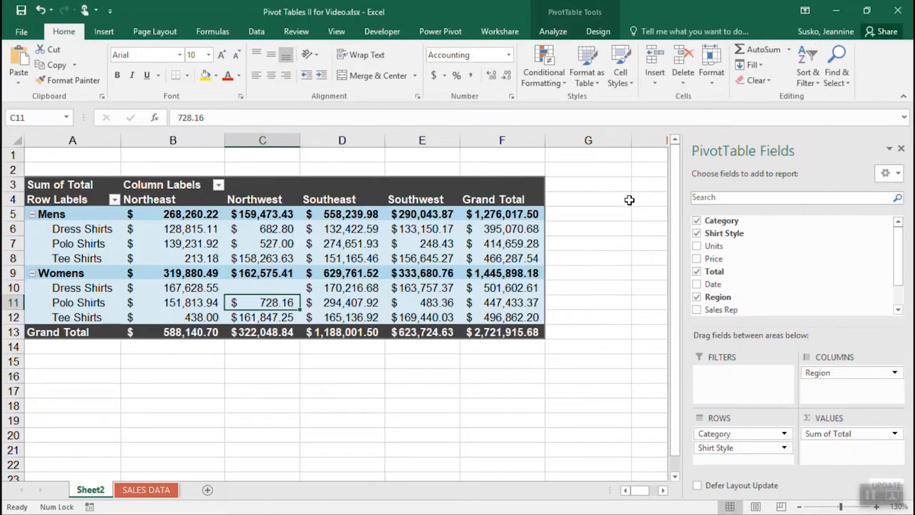
{"action": "left_click", "coordinate": [663, 491]}
{"action": "left_click", "coordinate": [663, 490]}
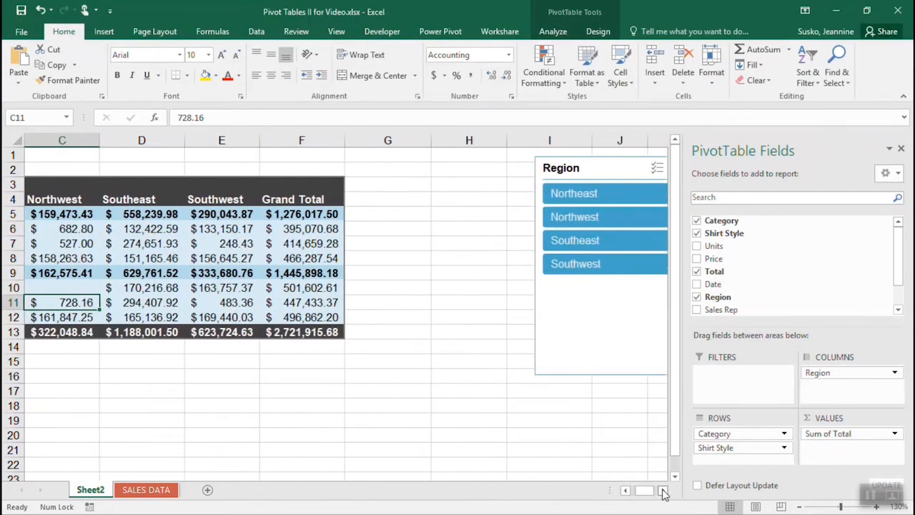
{"action": "left_click", "coordinate": [662, 490]}
{"action": "left_click", "coordinate": [535, 169]}
{"action": "key", "text": "Delete"}
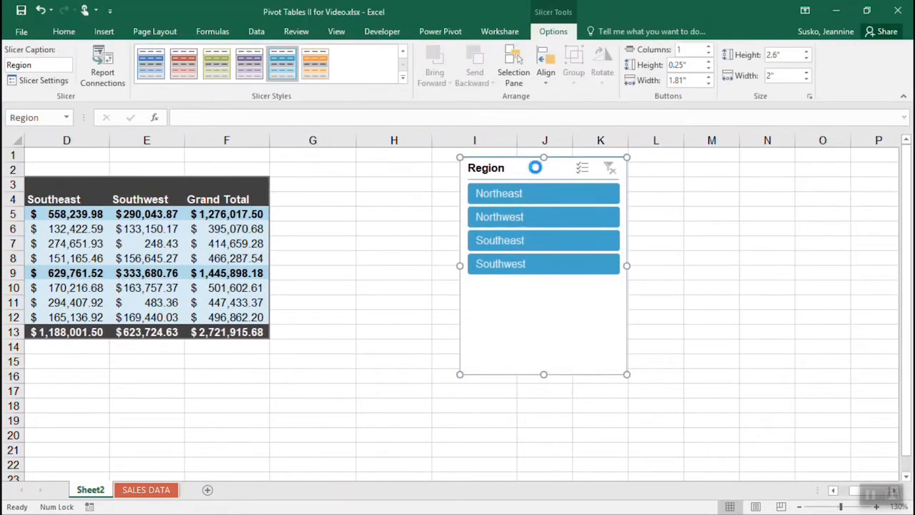
{"action": "left_click", "coordinate": [626, 492]}
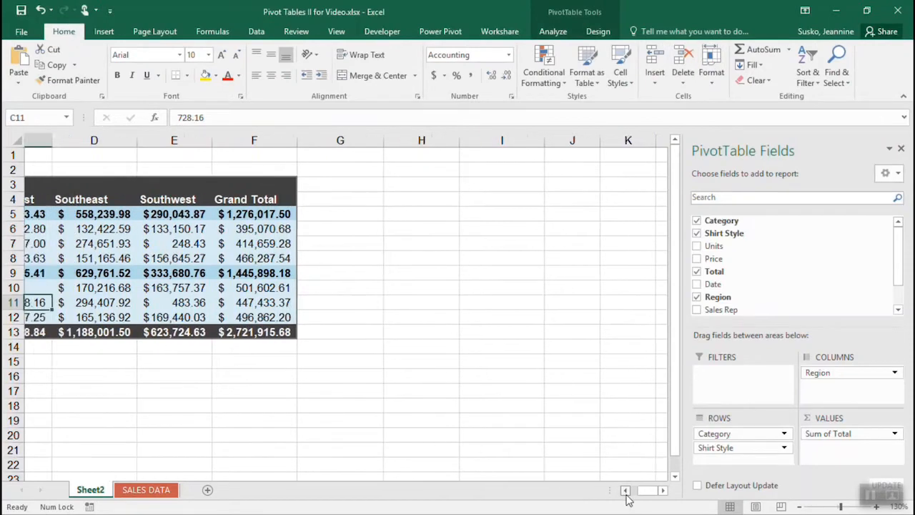
{"action": "left_click", "coordinate": [626, 492]}
{"action": "left_click", "coordinate": [626, 492]}
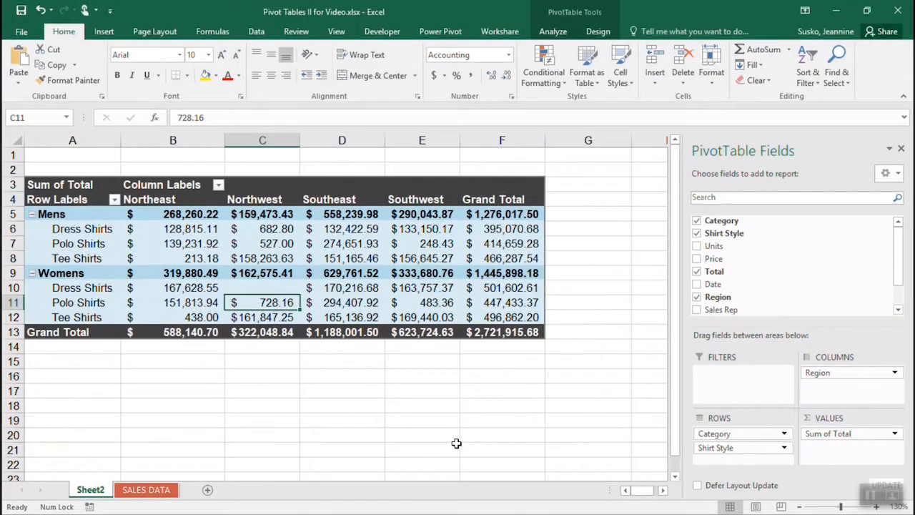
{"action": "key", "text": "Left"}
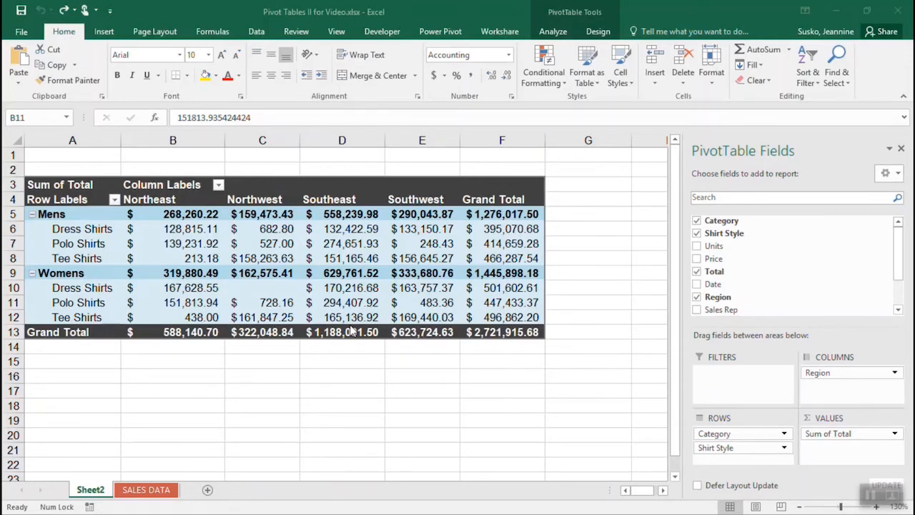
- Insert a 3-D Clustered Column PivotChart based on the pivot table
{"action": "left_click", "coordinate": [236, 282]}
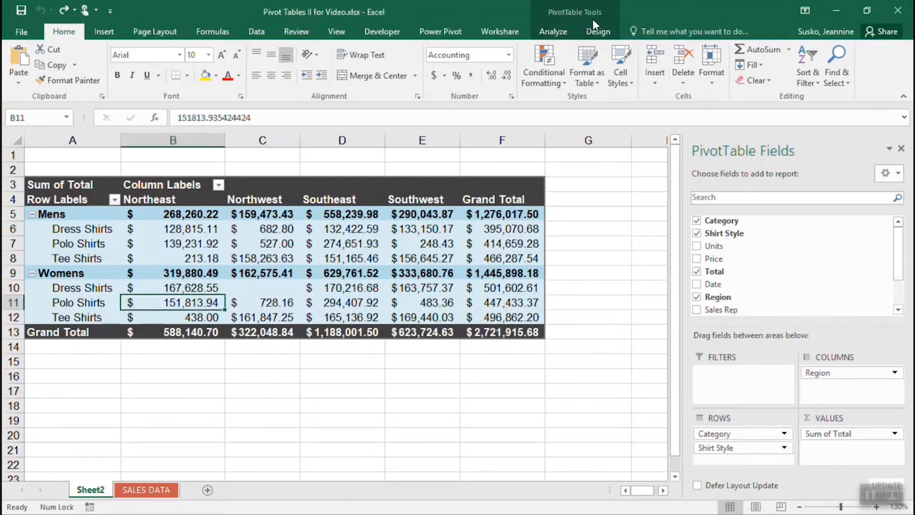
{"action": "left_click", "coordinate": [553, 33]}
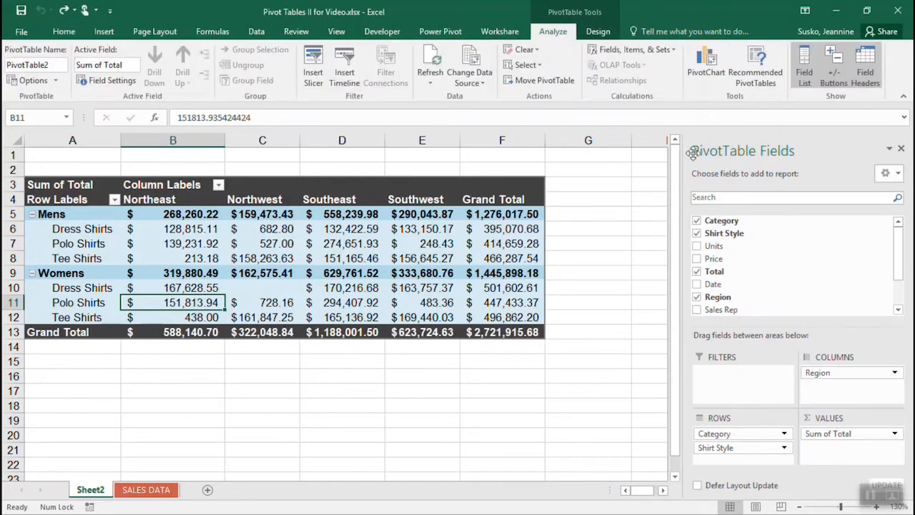
{"action": "left_click", "coordinate": [711, 75]}
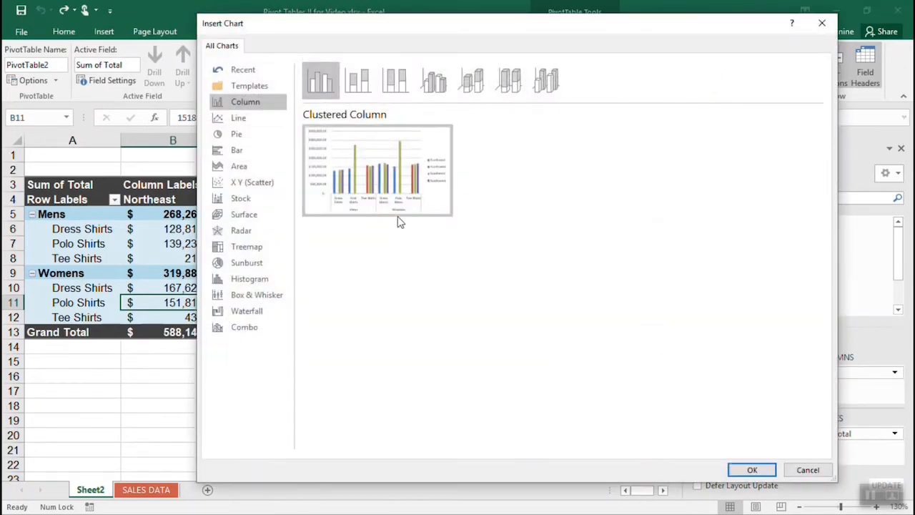
{"action": "mouse_move", "coordinate": [431, 175]}
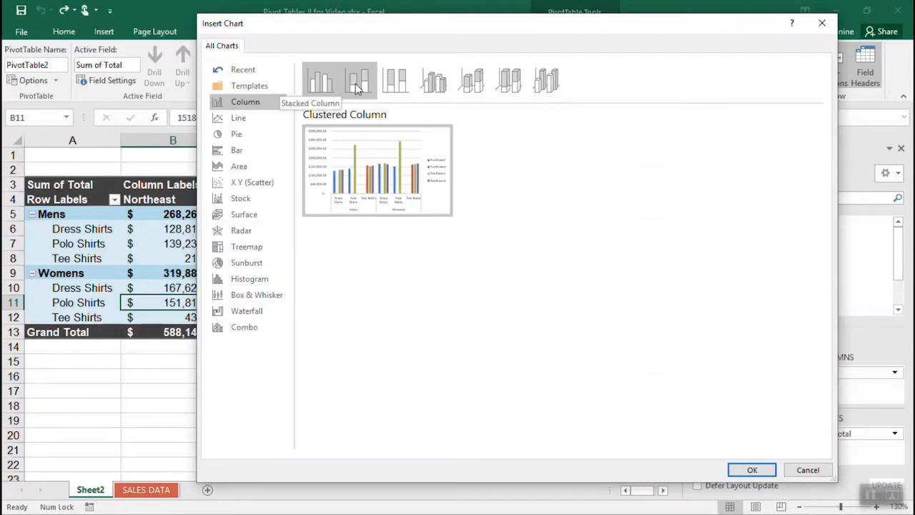
{"action": "left_click", "coordinate": [436, 82]}
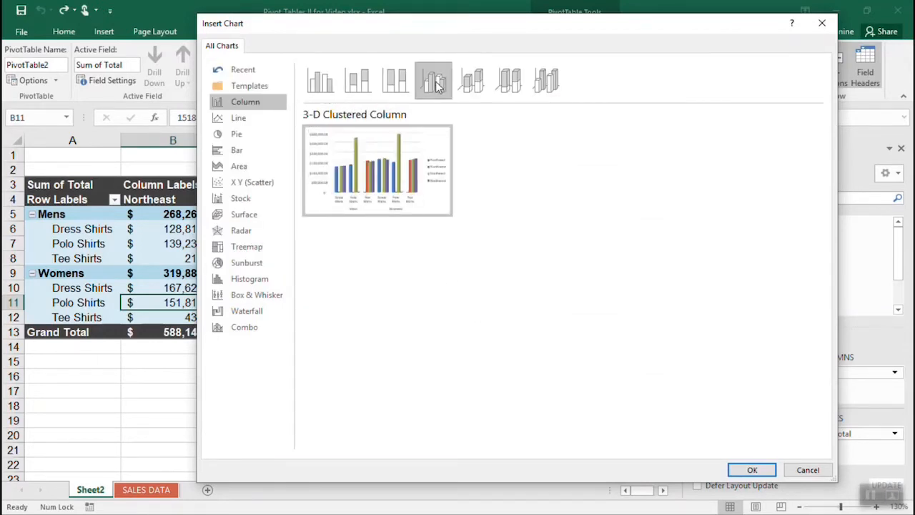
{"action": "left_click", "coordinate": [752, 470]}
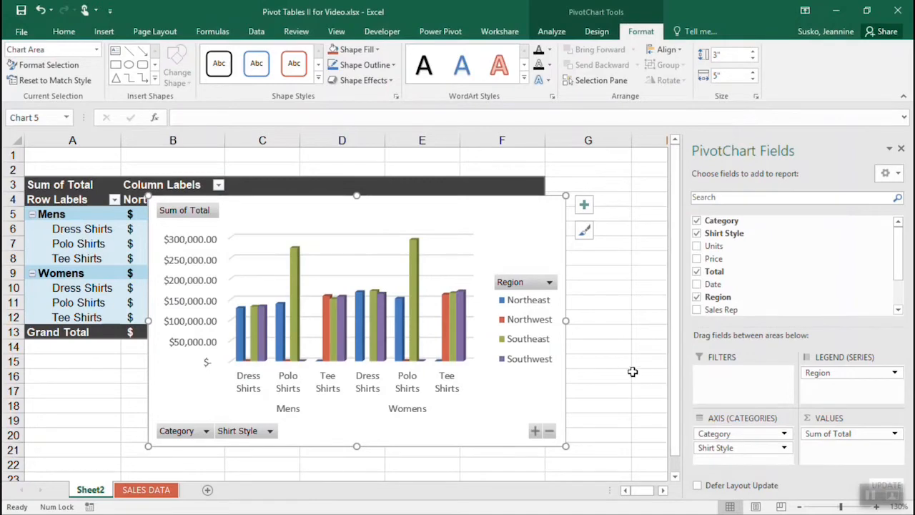
- Move the PivotChart directly below the pivot table and widen it to about 6.23" to match the table's width
{"action": "scroll", "coordinate": [634, 372], "scroll_direction": "down", "scroll_amount": 1}
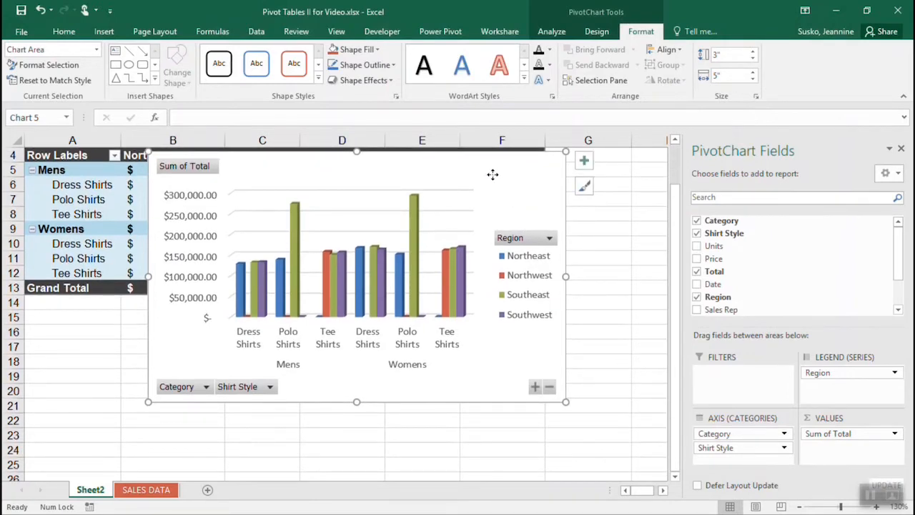
{"action": "left_click_drag", "start_coordinate": [493, 173], "coordinate": [368, 331]}
{"action": "scroll", "coordinate": [552, 323], "scroll_direction": "down", "scroll_amount": 2}
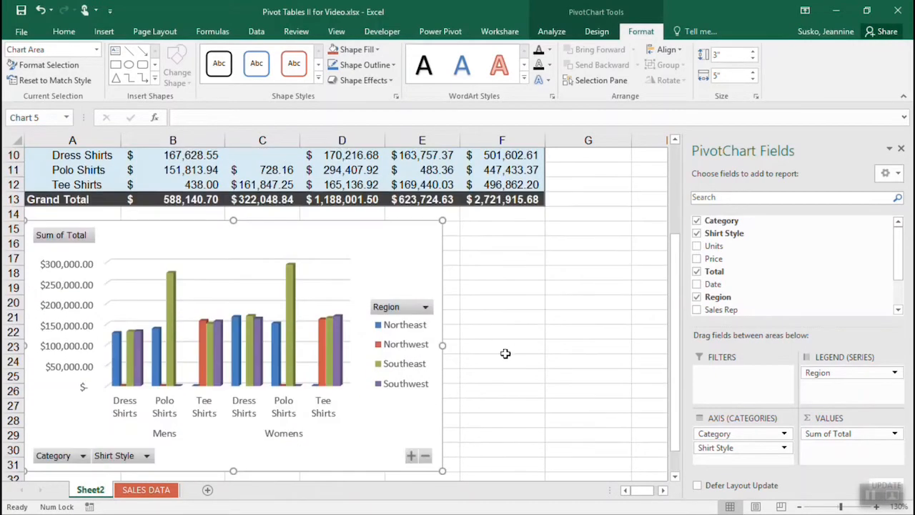
{"action": "left_click_drag", "start_coordinate": [444, 346], "coordinate": [545, 362]}
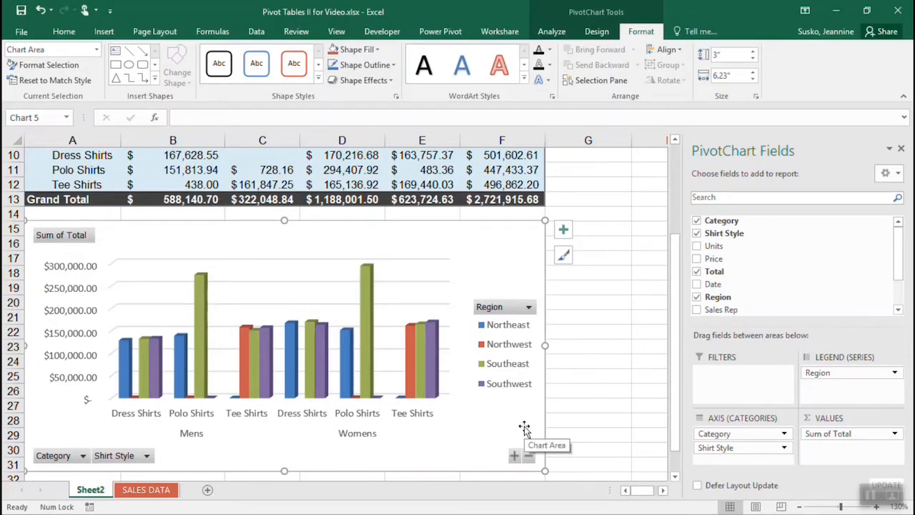
- Filter the PivotChart's Region field to Northeast and Northwest only, and check the filtered pivot table
{"action": "left_click", "coordinate": [529, 309]}
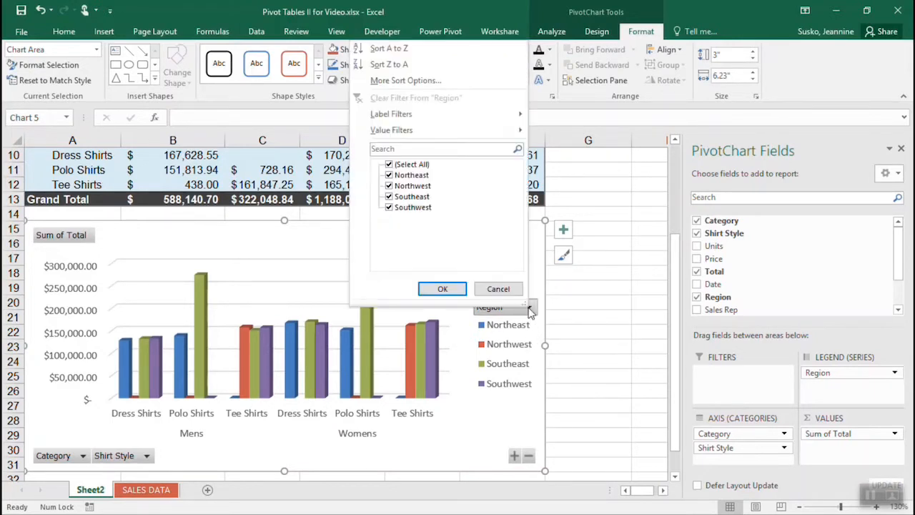
{"action": "left_click", "coordinate": [389, 164]}
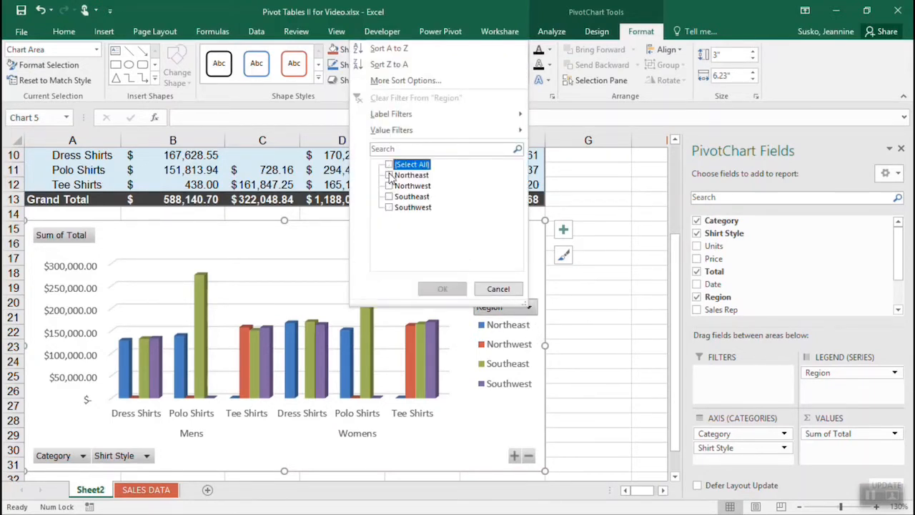
{"action": "left_click", "coordinate": [389, 175]}
{"action": "left_click", "coordinate": [389, 186]}
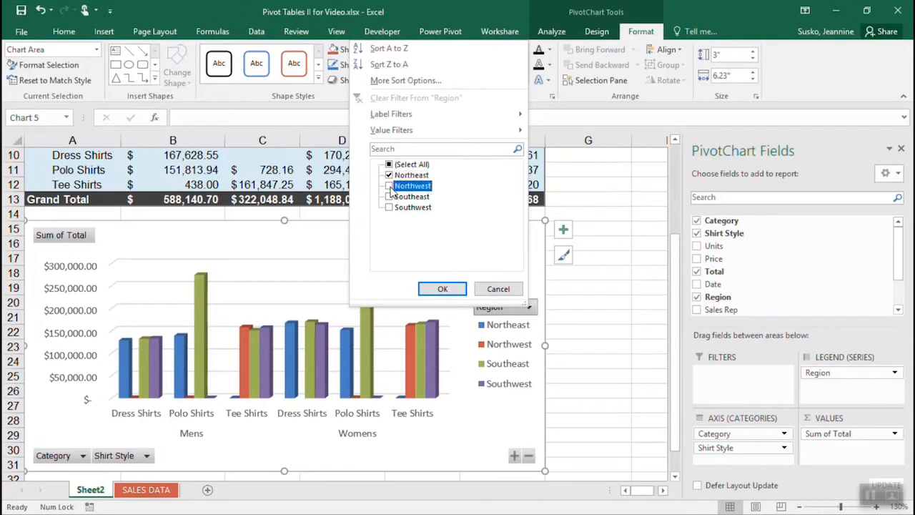
{"action": "left_click", "coordinate": [443, 289]}
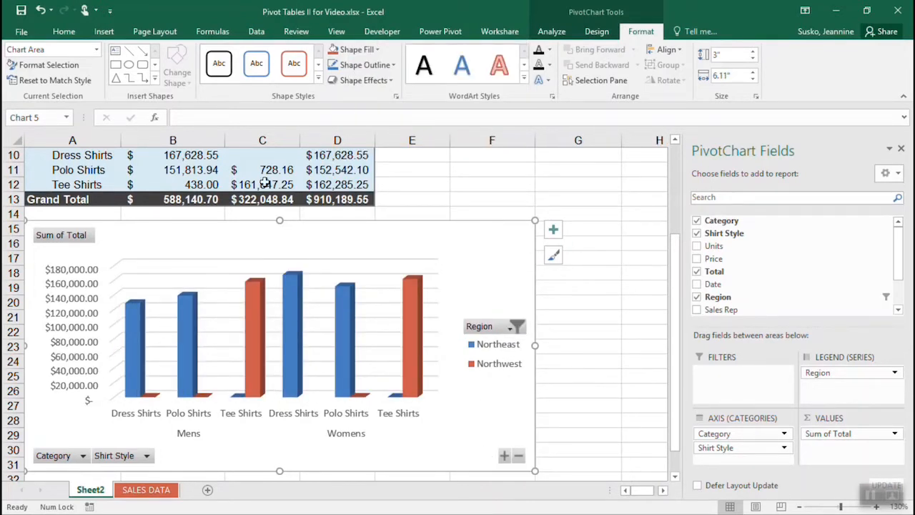
{"action": "scroll", "coordinate": [263, 183], "scroll_direction": "up", "scroll_amount": 3}
{"action": "scroll", "coordinate": [263, 314], "scroll_direction": "down", "scroll_amount": 3}
- Include Southeast and Southwest again in the chart's Region filter, and delete the PivotChart
{"action": "left_click", "coordinate": [516, 326]}
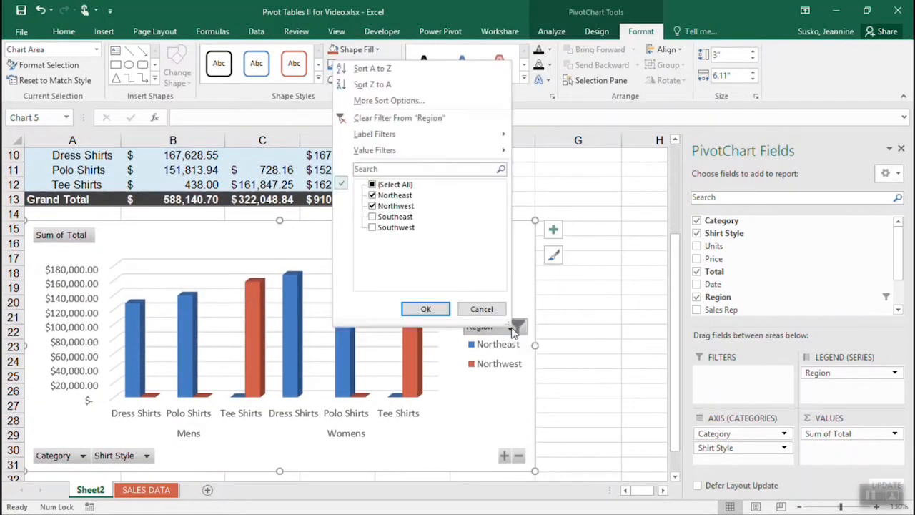
{"action": "left_click", "coordinate": [372, 216]}
{"action": "left_click", "coordinate": [372, 227]}
{"action": "left_click", "coordinate": [425, 311]}
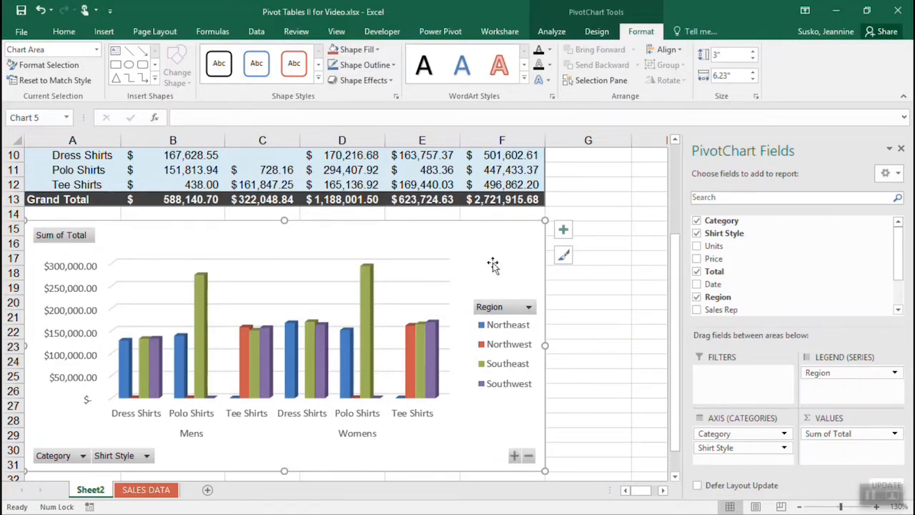
{"action": "key", "text": "Delete"}
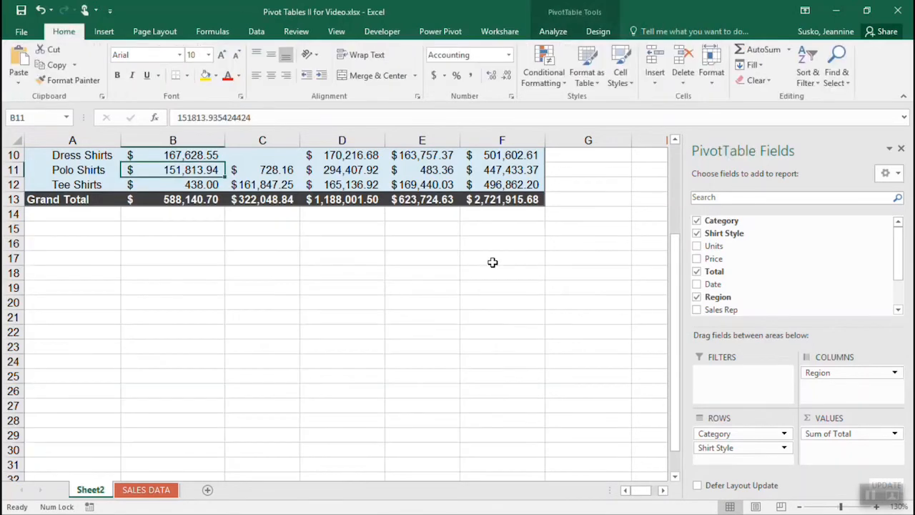
{"action": "scroll", "coordinate": [494, 264], "scroll_direction": "up", "scroll_amount": 3}
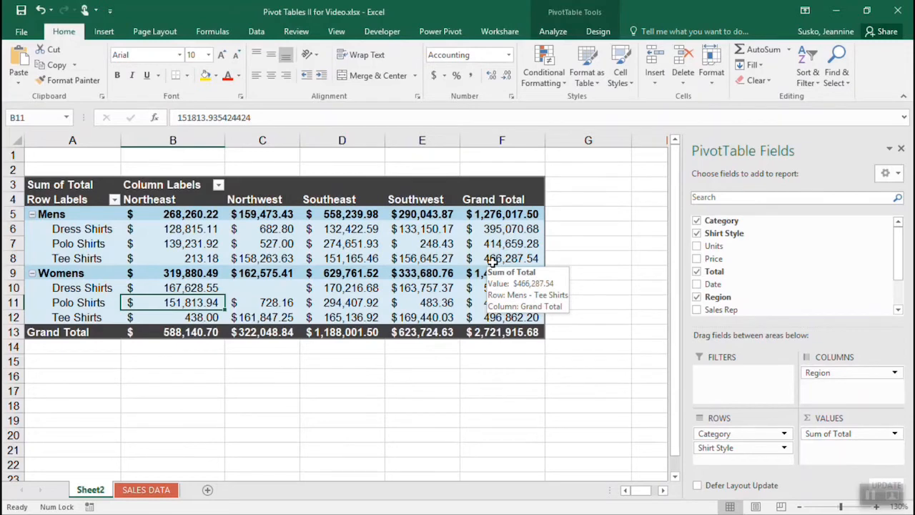
- Remove Category and Shirt Style from the pivot table and add Sales Rep as the row field
{"action": "left_click", "coordinate": [502, 214]}
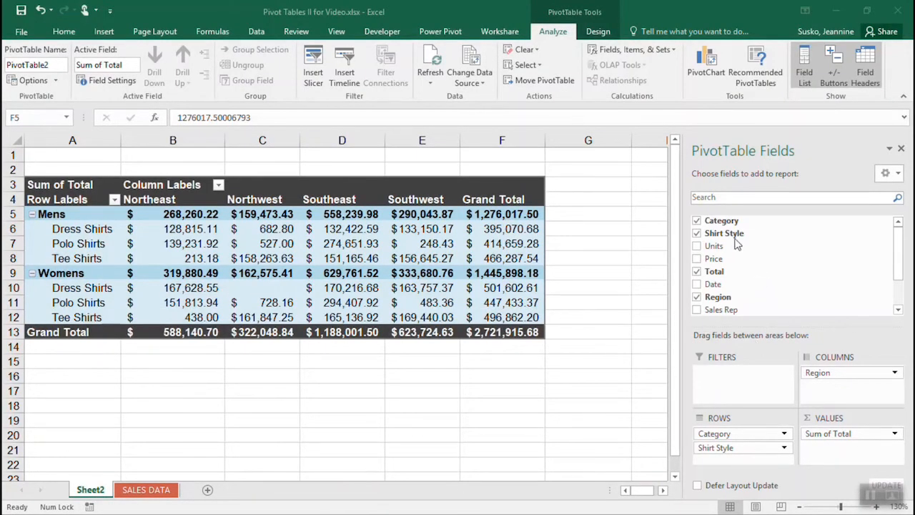
{"action": "left_click", "coordinate": [696, 220]}
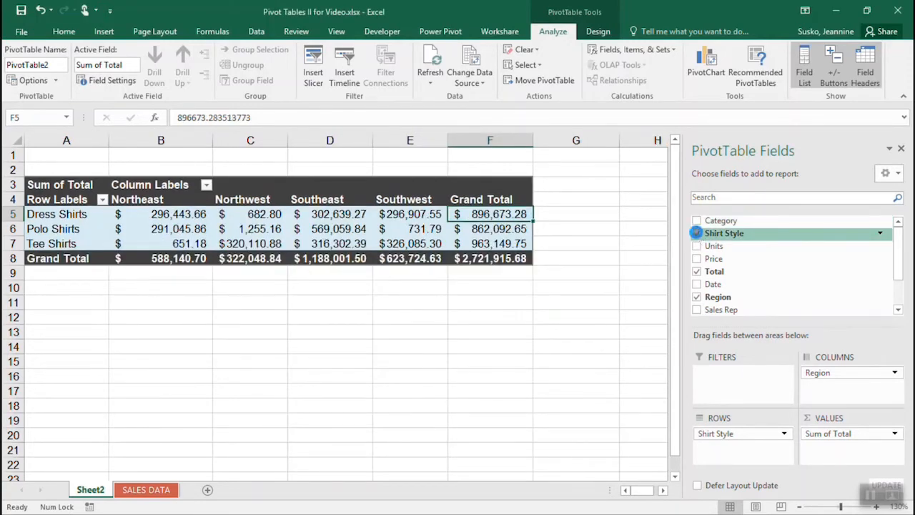
{"action": "left_click", "coordinate": [696, 233]}
{"action": "left_click_drag", "start_coordinate": [717, 309], "coordinate": [704, 437]}
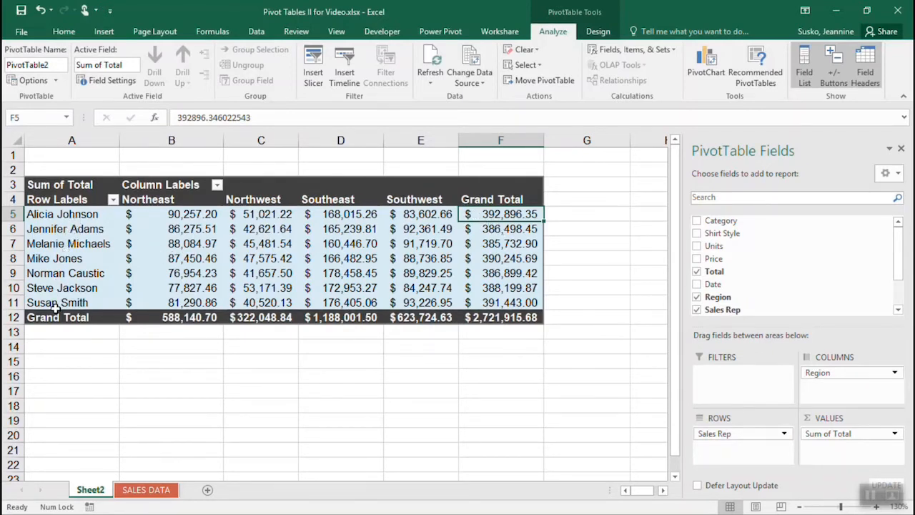
- Sort the sales reps by their Grand Total values from smallest to largest
{"action": "mouse_move", "coordinate": [527, 238]}
{"action": "right_click", "coordinate": [498, 217]}
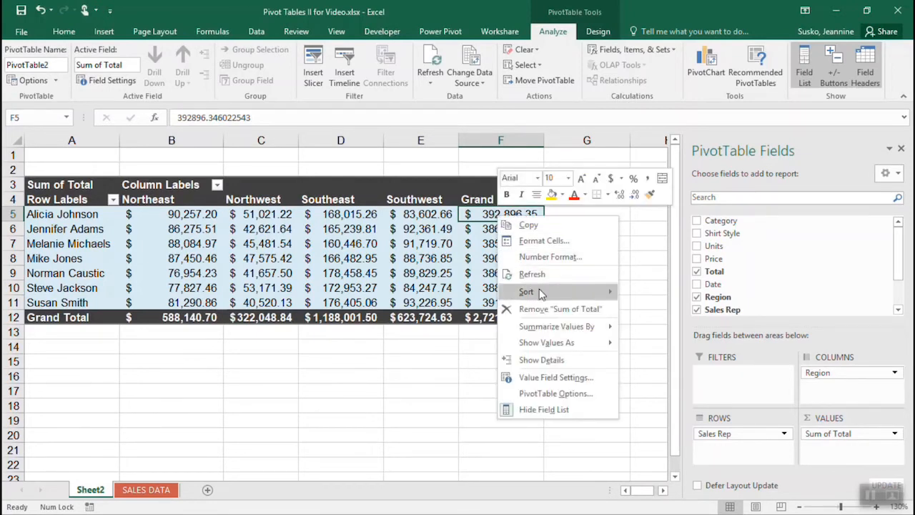
{"action": "mouse_move", "coordinate": [541, 296]}
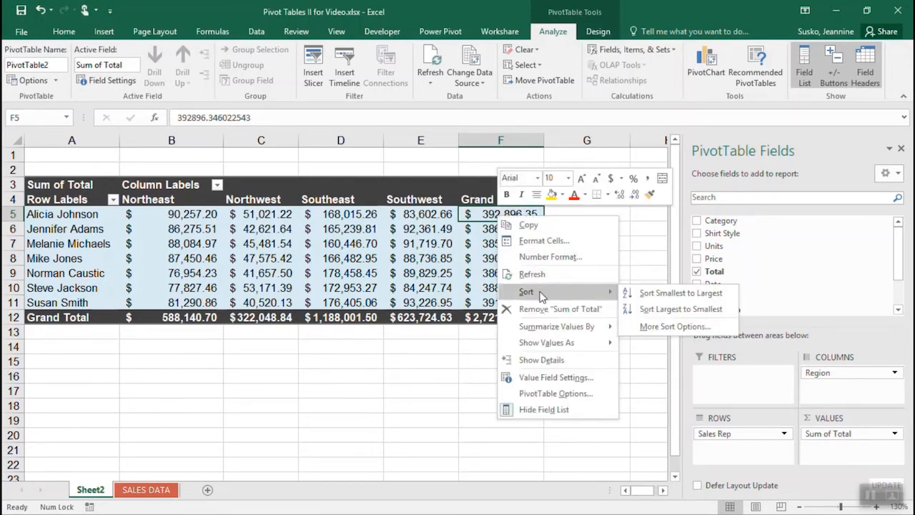
{"action": "left_click", "coordinate": [644, 293]}
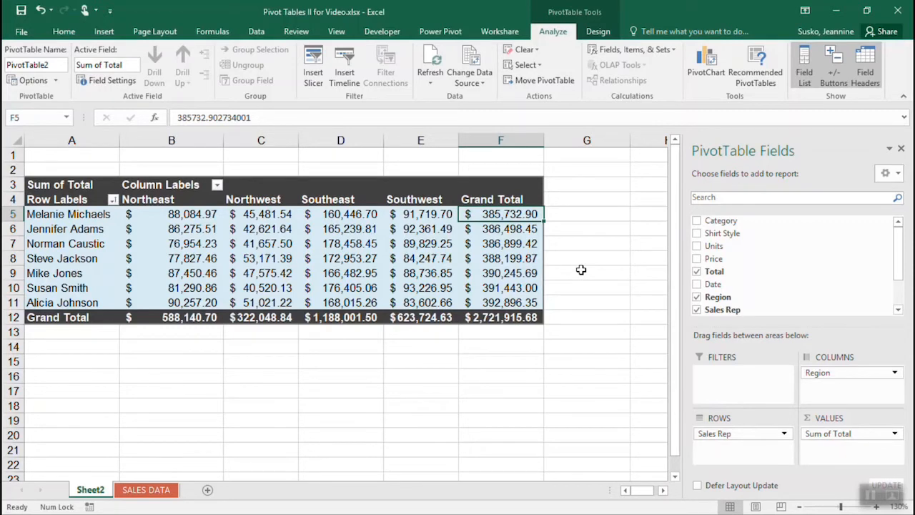
- Set the Sum of Total value field to show values as % of Grand Total
{"action": "mouse_move", "coordinate": [217, 233]}
{"action": "left_click", "coordinate": [896, 434]}
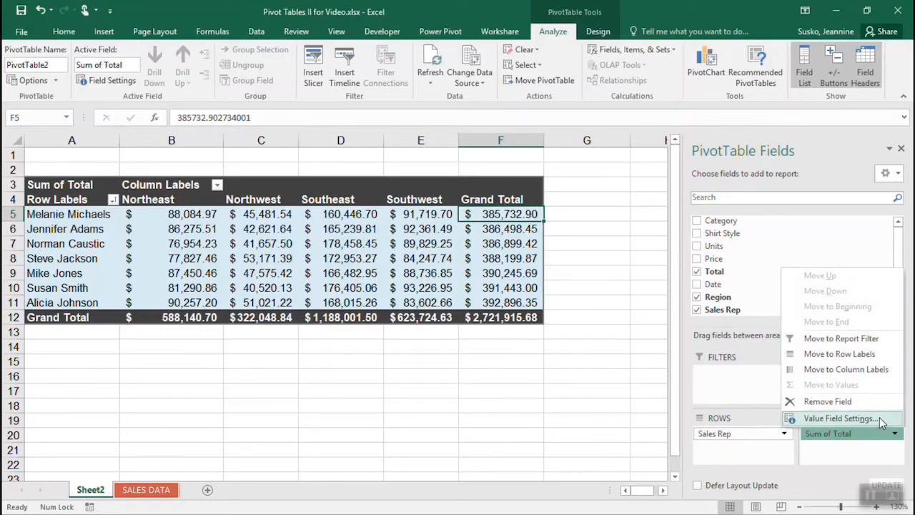
{"action": "left_click", "coordinate": [881, 422]}
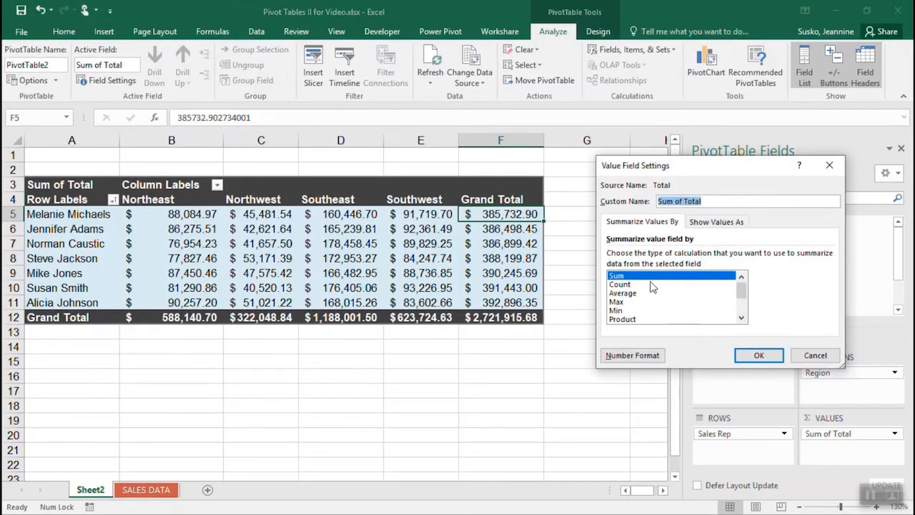
{"action": "left_click", "coordinate": [717, 223]}
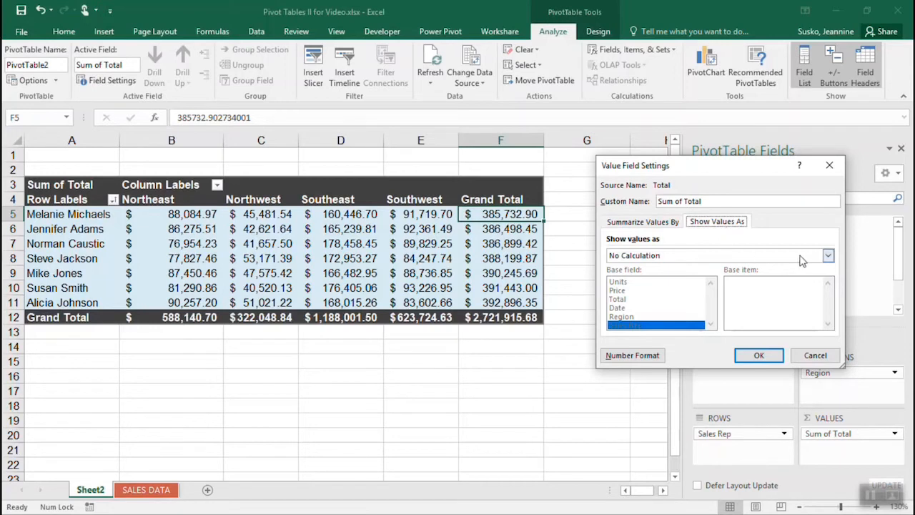
{"action": "left_click", "coordinate": [828, 258]}
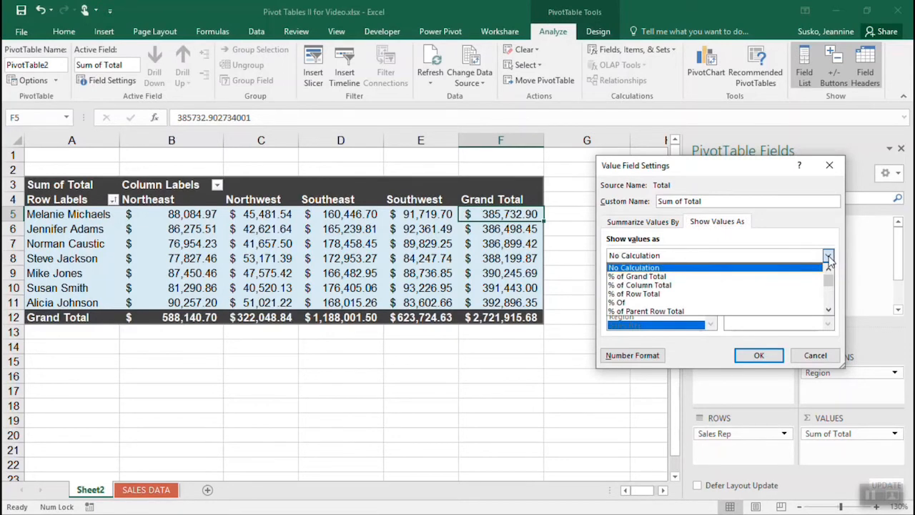
{"action": "left_click", "coordinate": [802, 279]}
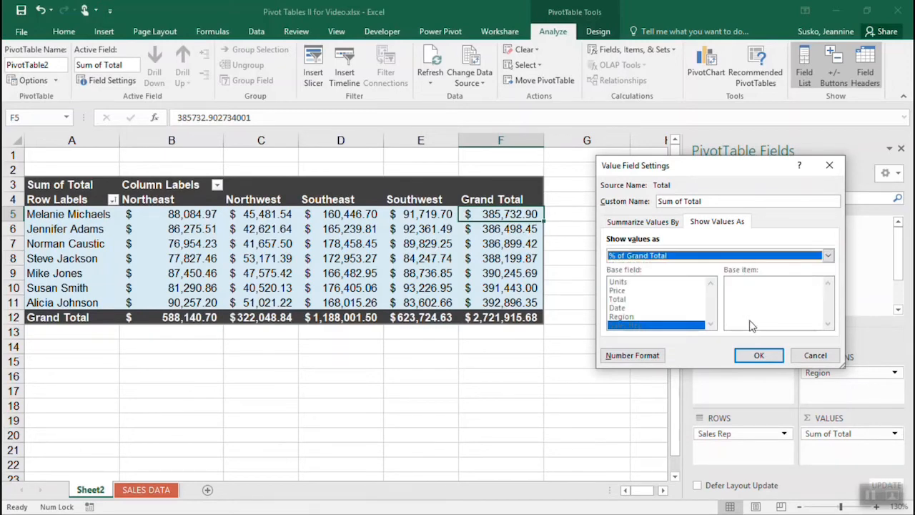
{"action": "left_click", "coordinate": [759, 357]}
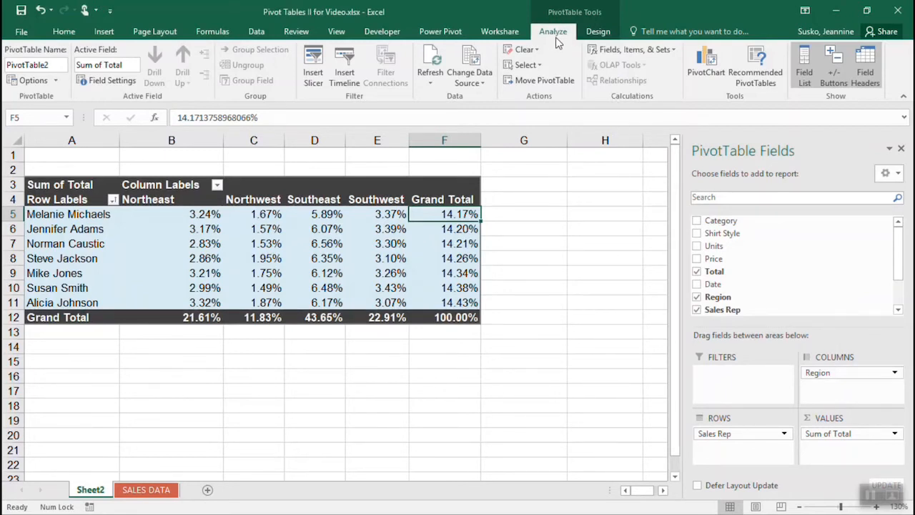
- Show the Sum of Total values as Rank Smallest to Largest with Sales Rep as the base field
{"action": "left_click", "coordinate": [109, 81]}
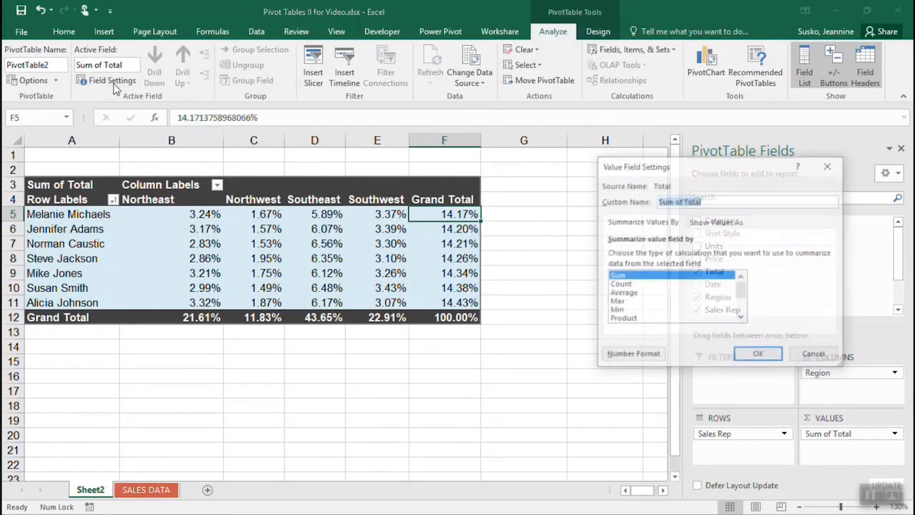
{"action": "left_click", "coordinate": [723, 224]}
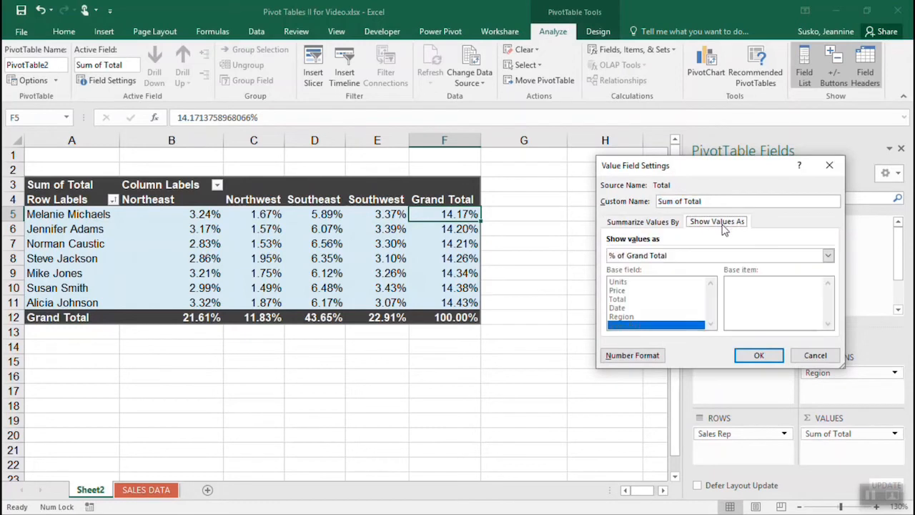
{"action": "left_click", "coordinate": [828, 256]}
{"action": "left_click_drag", "start_coordinate": [829, 277], "coordinate": [831, 304]}
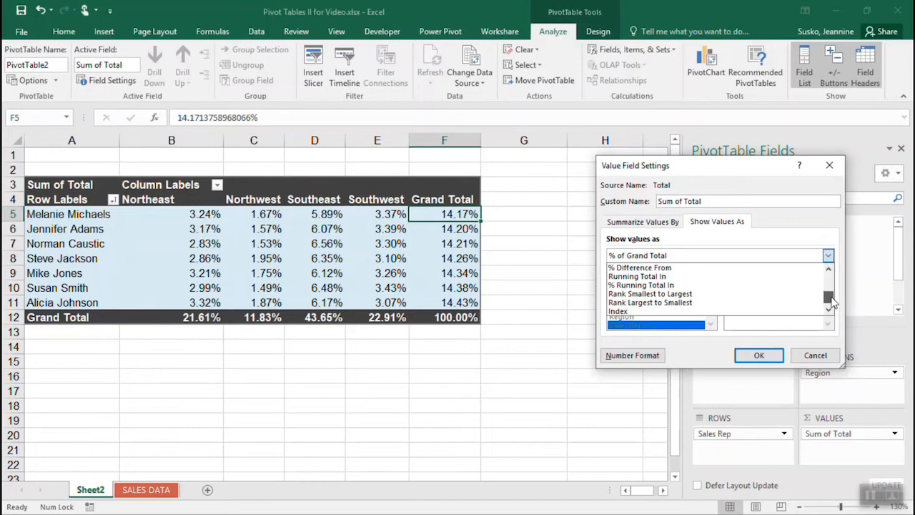
{"action": "left_click", "coordinate": [720, 293]}
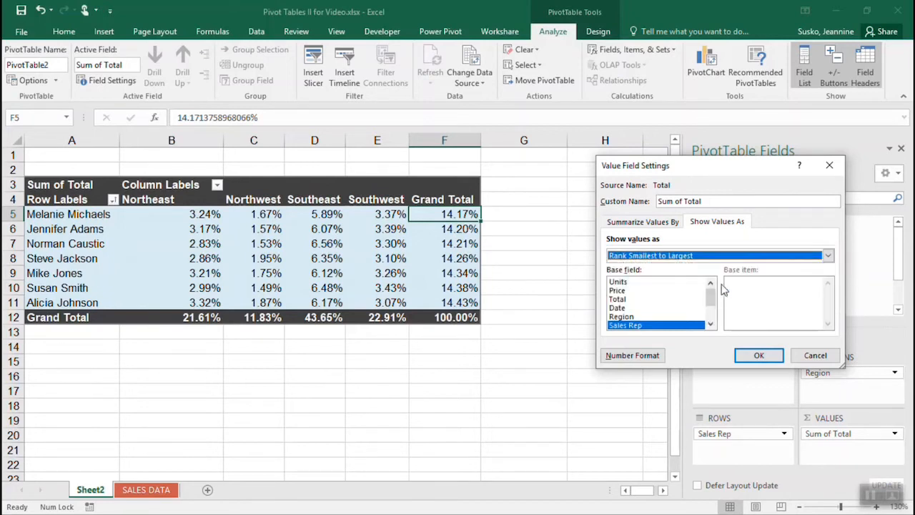
{"action": "left_click", "coordinate": [658, 325]}
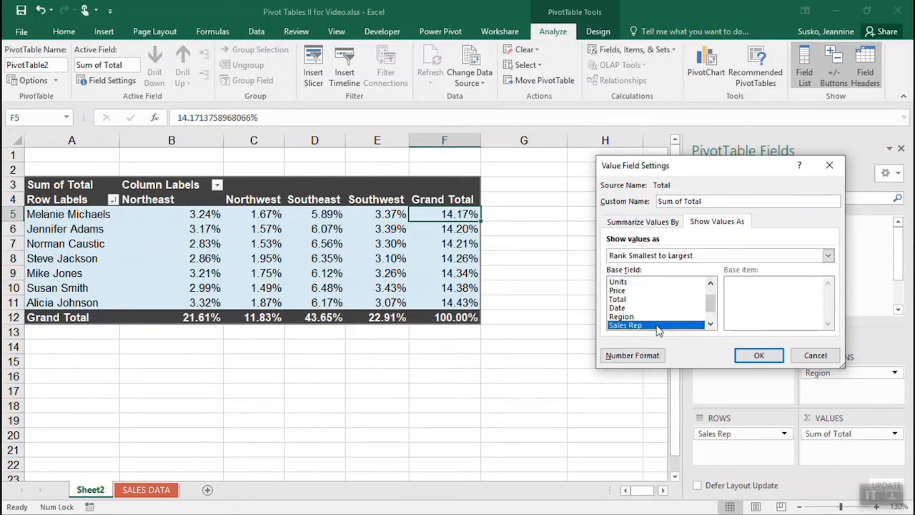
{"action": "left_click", "coordinate": [759, 355]}
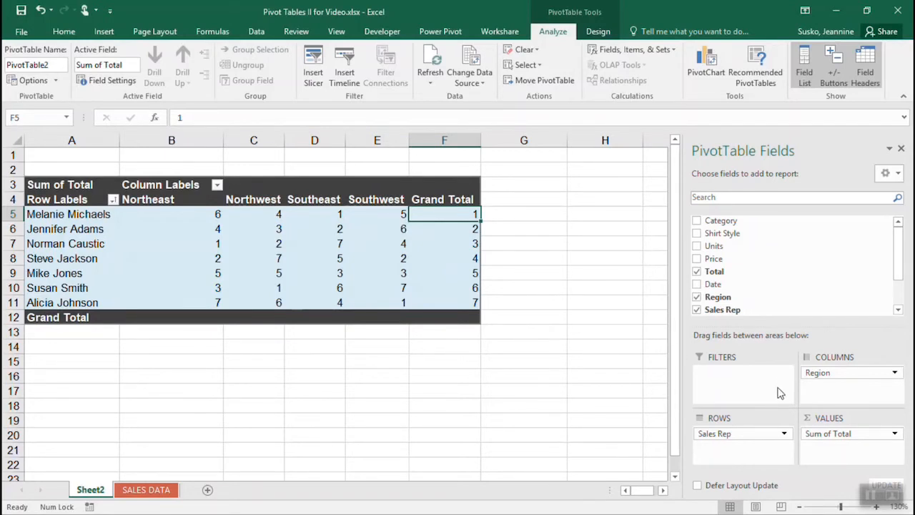
- Set the Sum of Total value field to show values with No Calculation
{"action": "left_click", "coordinate": [107, 82]}
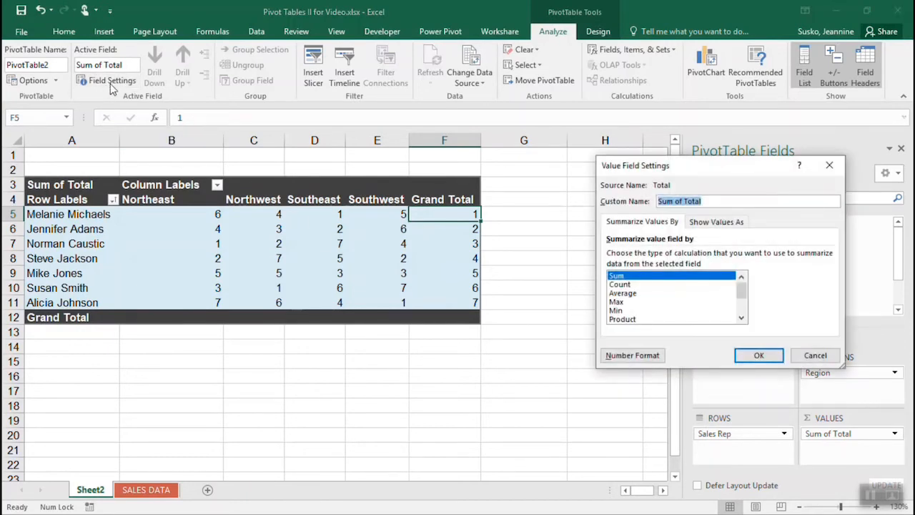
{"action": "left_click", "coordinate": [708, 224]}
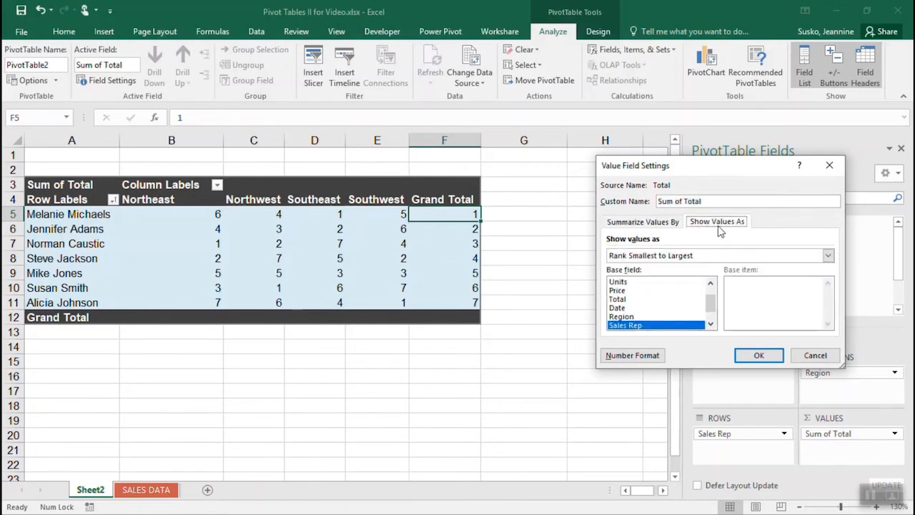
{"action": "left_click", "coordinate": [828, 256]}
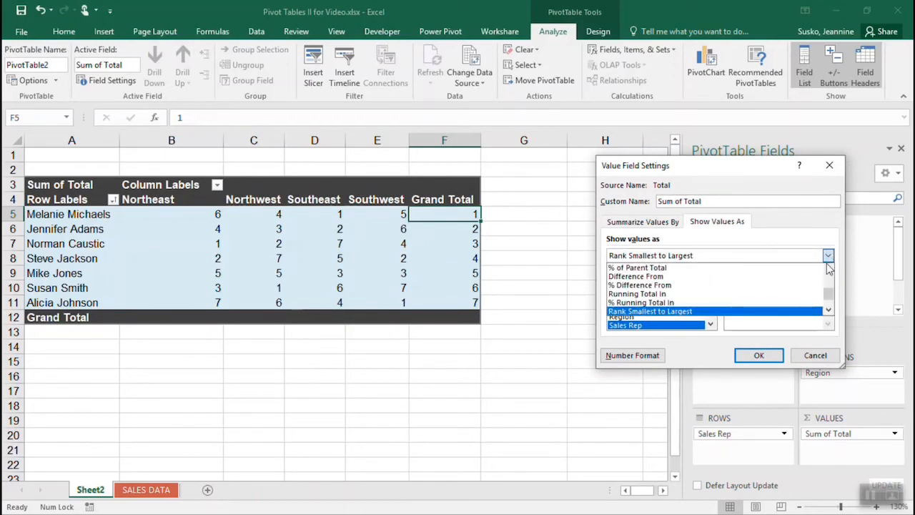
{"action": "left_click", "coordinate": [830, 301]}
{"action": "left_click", "coordinate": [830, 269]}
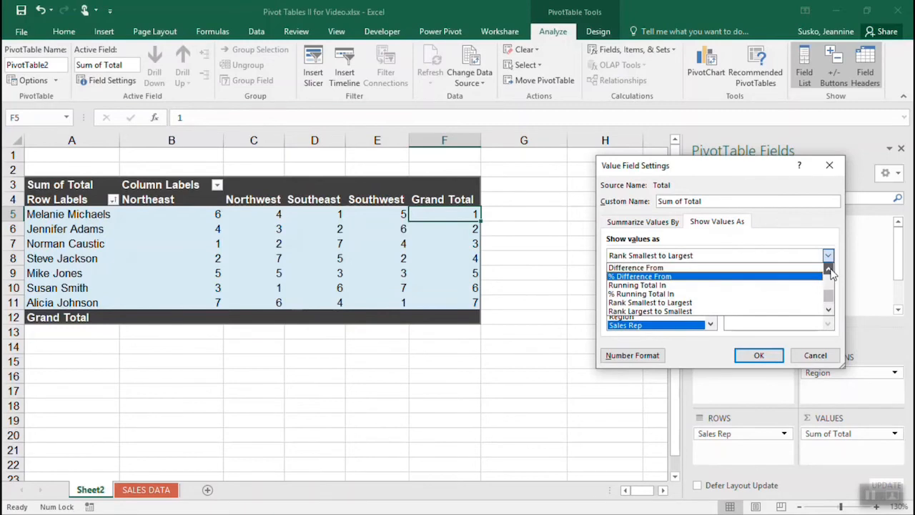
{"action": "left_click", "coordinate": [830, 270]}
{"action": "left_click", "coordinate": [689, 267]}
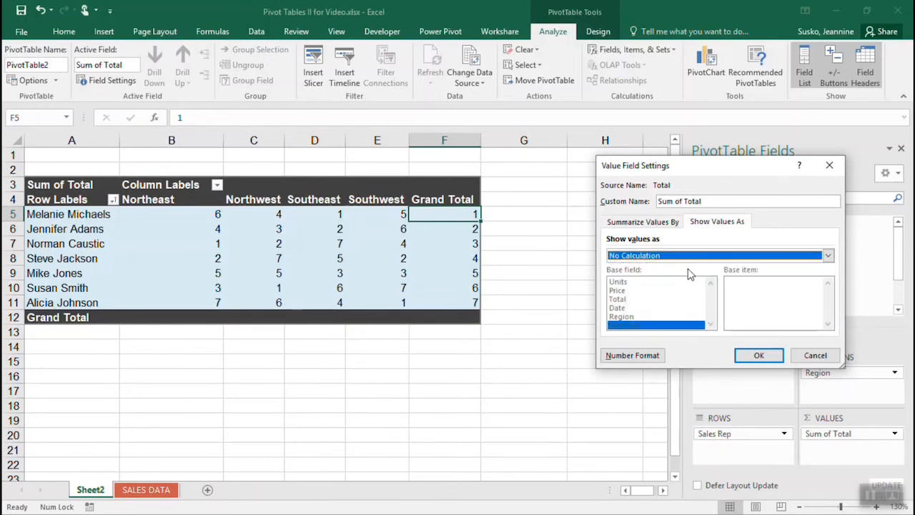
{"action": "left_click", "coordinate": [759, 355]}
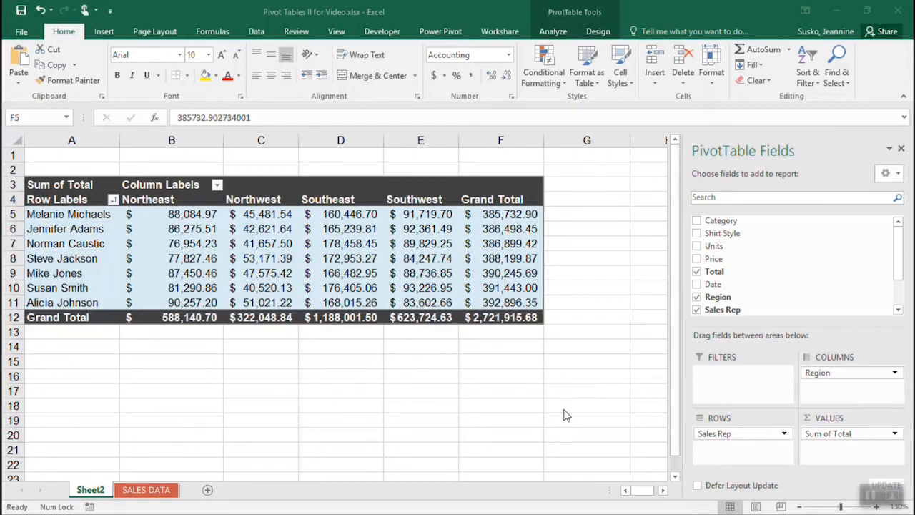
- Start inserting a calculated field in the pivot table and name it "Commision"
{"action": "left_click", "coordinate": [260, 259]}
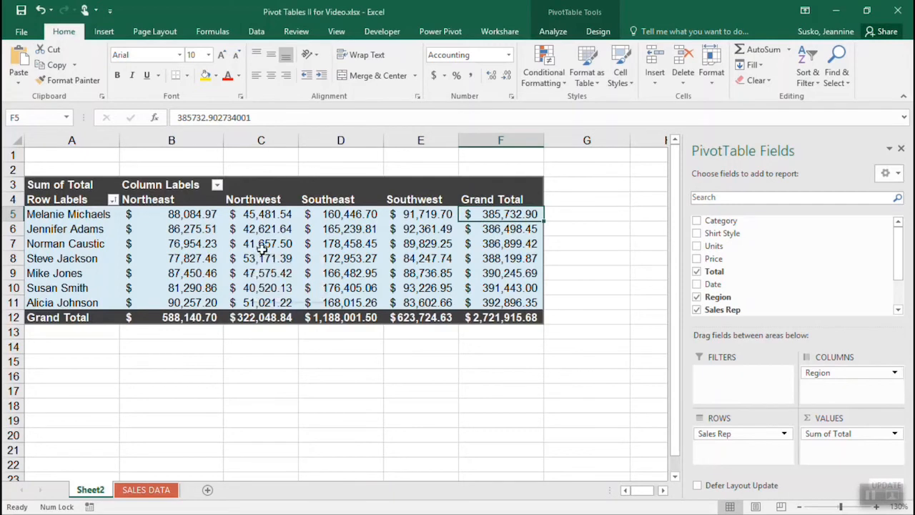
{"action": "left_click", "coordinate": [557, 35]}
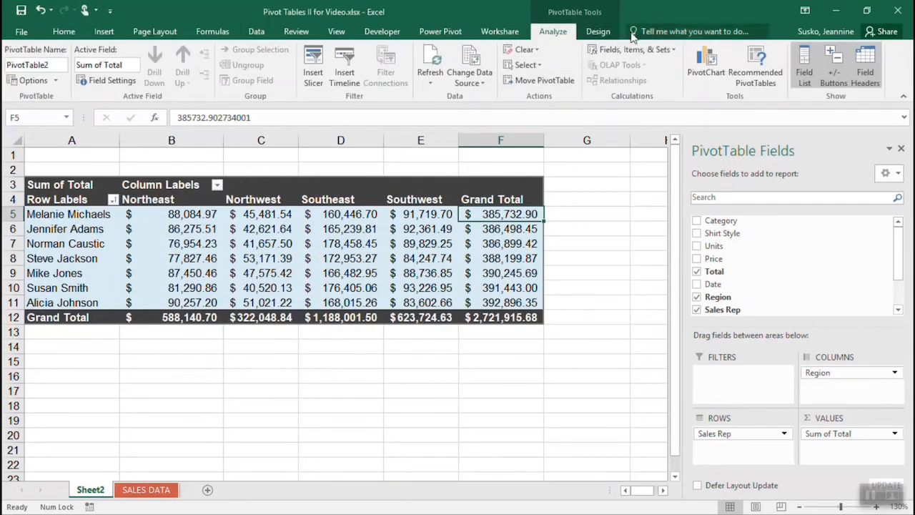
{"action": "left_click", "coordinate": [672, 51]}
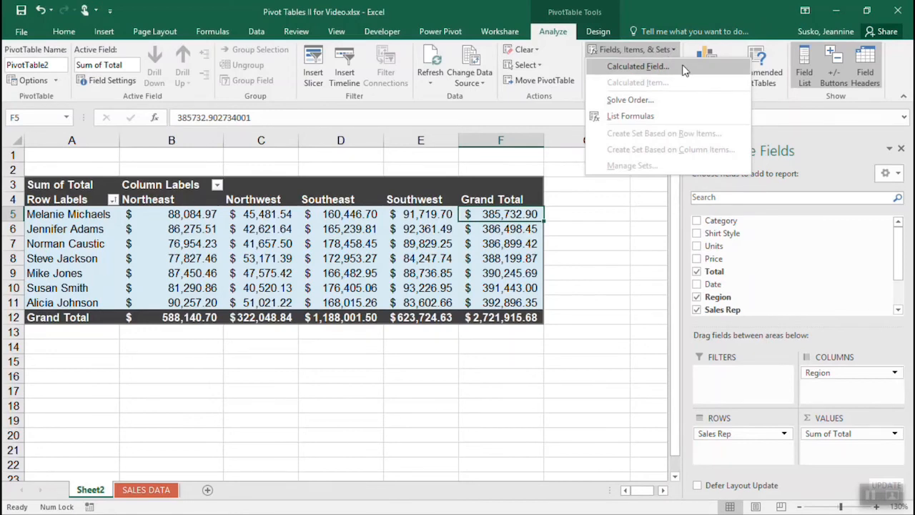
{"action": "left_click", "coordinate": [683, 68]}
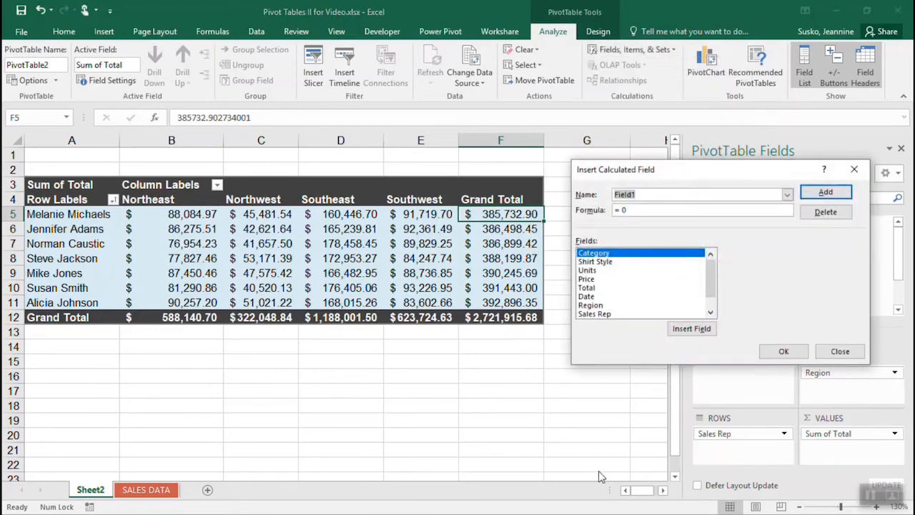
{"action": "left_click", "coordinate": [654, 196]}
{"action": "left_click_drag", "start_coordinate": [608, 195], "coordinate": [643, 195]}
{"action": "type", "text": "Commision"}
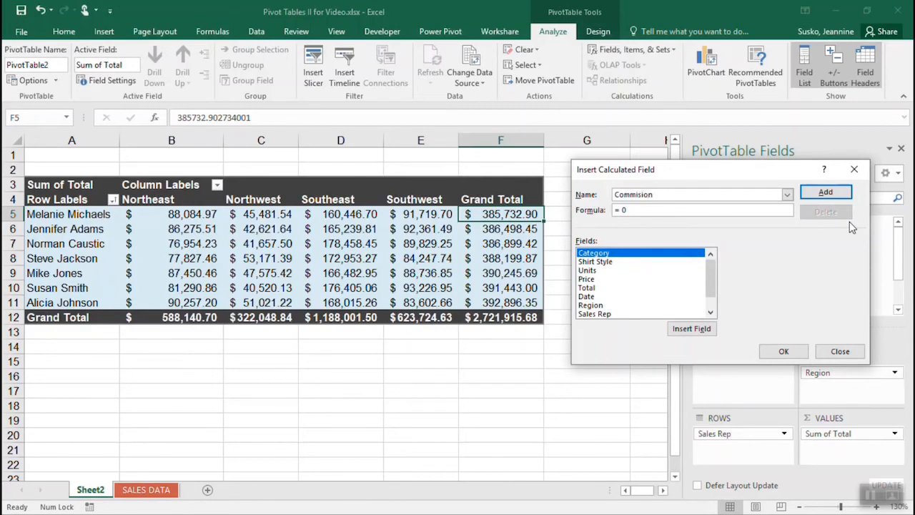
- Define the Commision field's formula as Total * 2% and insert the field into the pivot table
{"action": "left_click", "coordinate": [631, 211]}
{"action": "left_click", "coordinate": [636, 211]}
{"action": "key", "text": "BackSpace"}
{"action": "left_click", "coordinate": [588, 288]}
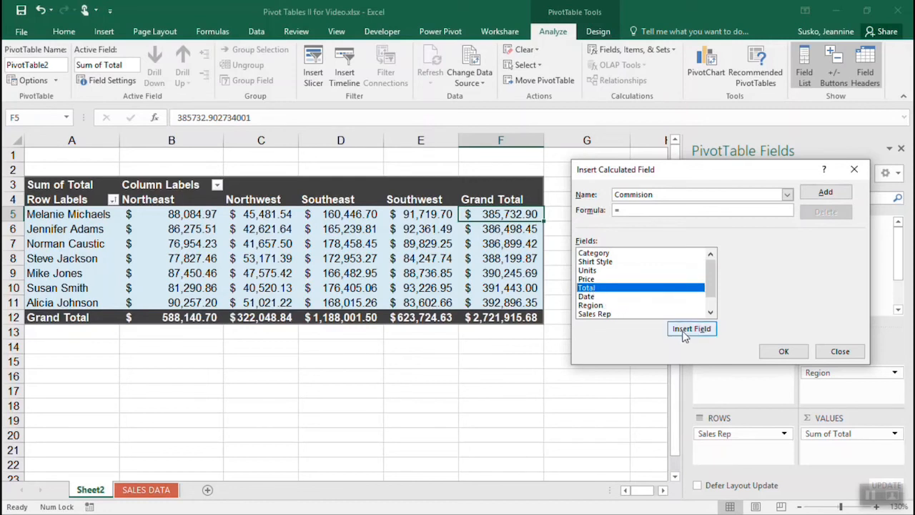
{"action": "double_click", "coordinate": [616, 289]}
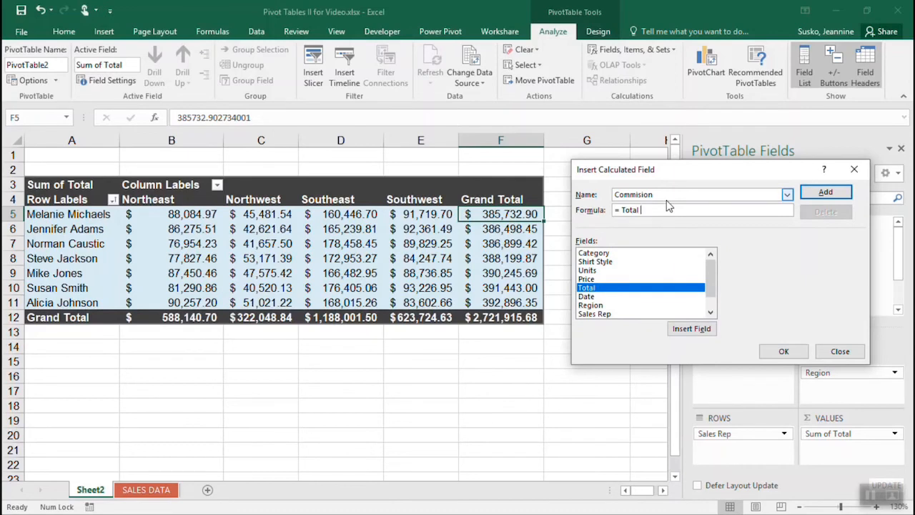
{"action": "type", "text": "*"}
{"action": "type", "text": "2%"}
{"action": "left_click", "coordinate": [783, 351]}
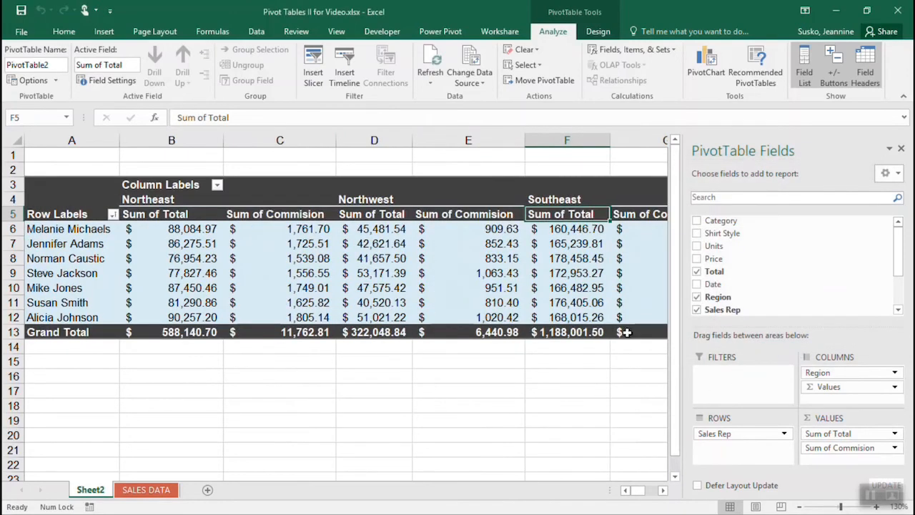
- Compare the first sales rep's Northeast commission with the matching sales total and examine the Total Sum of Commision column
{"action": "left_click", "coordinate": [298, 216]}
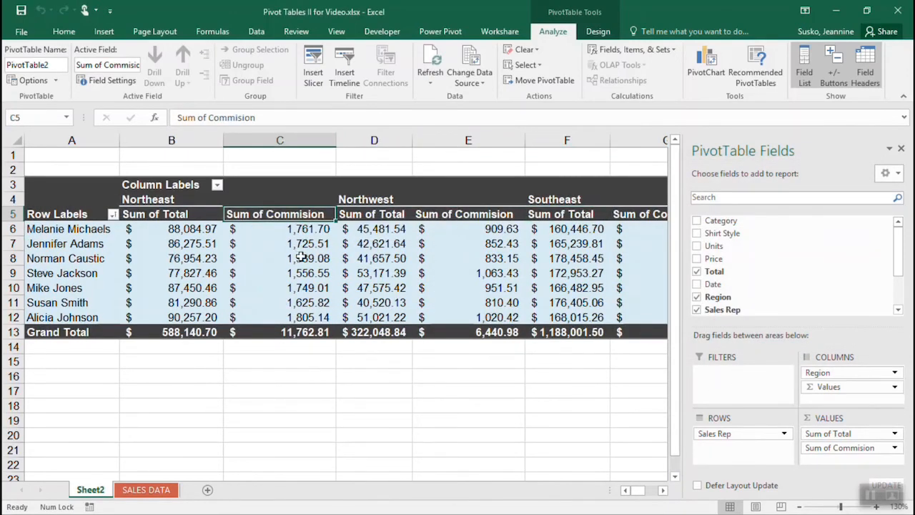
{"action": "mouse_move", "coordinate": [300, 229]}
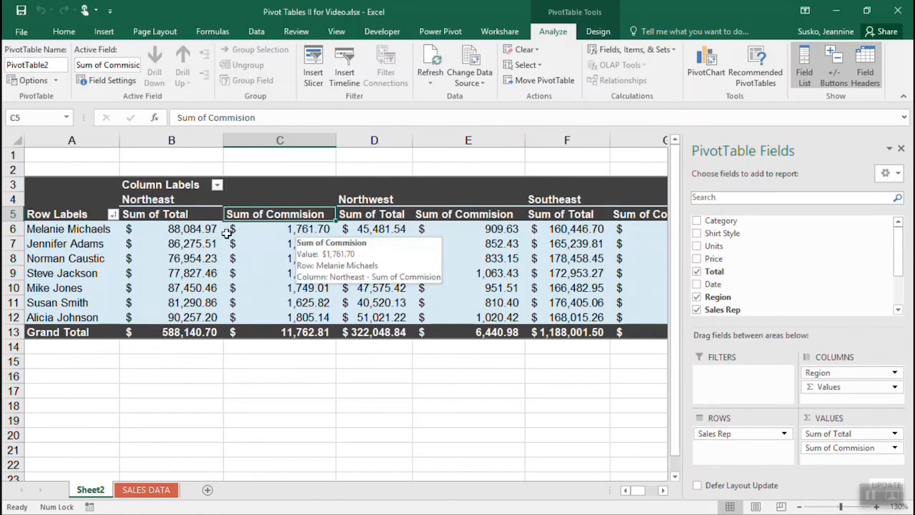
{"action": "mouse_move", "coordinate": [204, 233]}
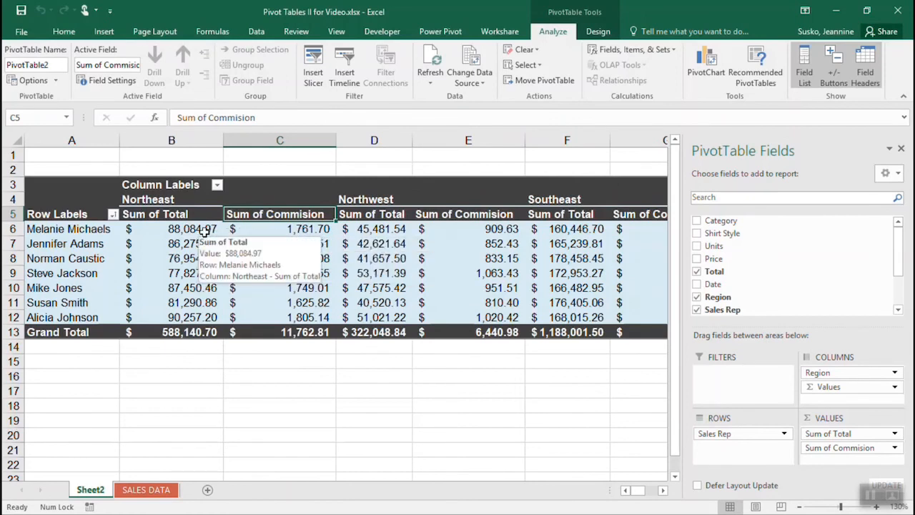
{"action": "left_click", "coordinate": [293, 232]}
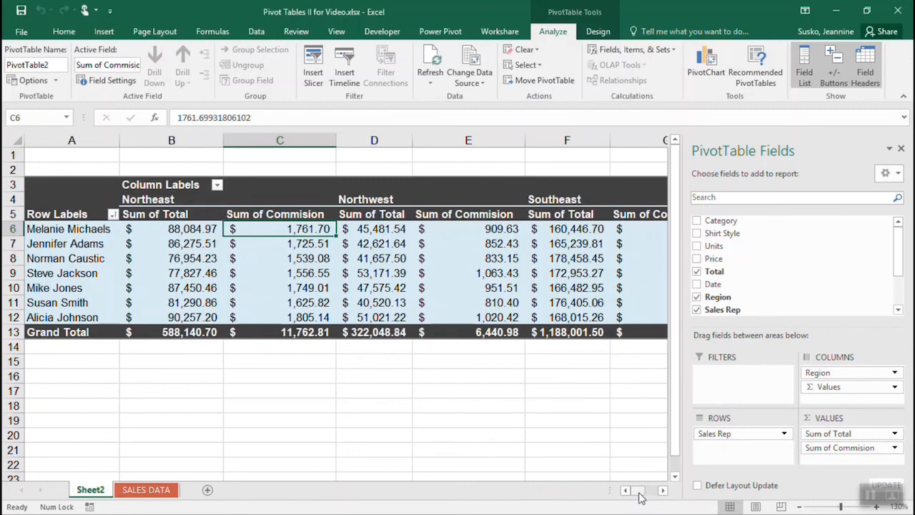
{"action": "left_click_drag", "start_coordinate": [638, 492], "coordinate": [654, 492]}
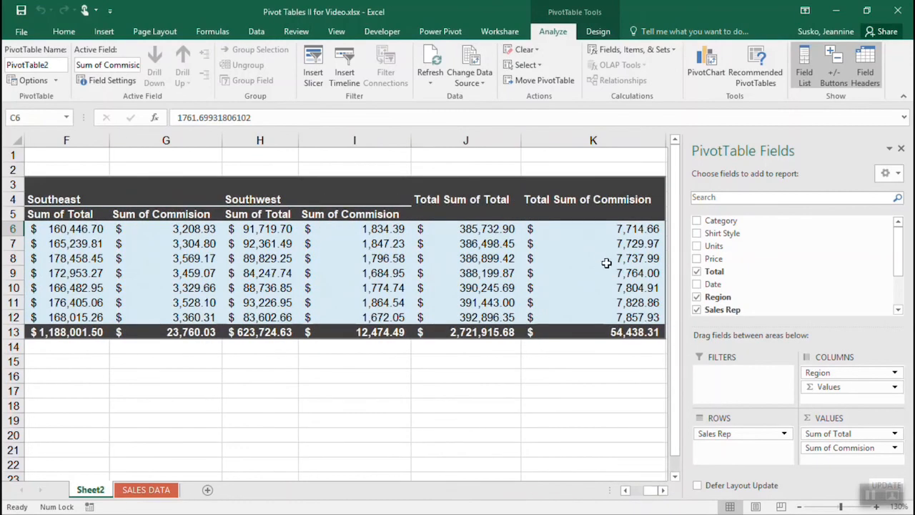
{"action": "mouse_move", "coordinate": [617, 230]}
- Remove the Sum of Commision field from the pivot table's values
{"action": "left_click", "coordinate": [895, 449]}
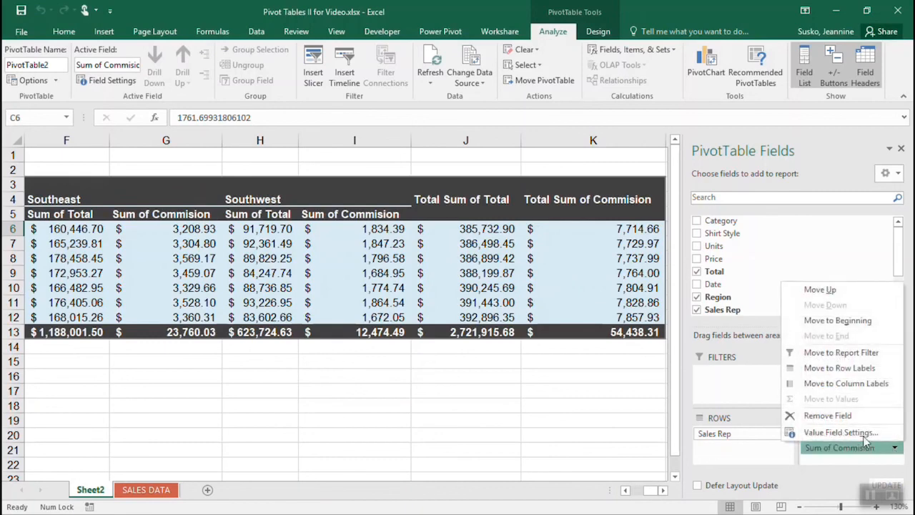
{"action": "left_click", "coordinate": [851, 416]}
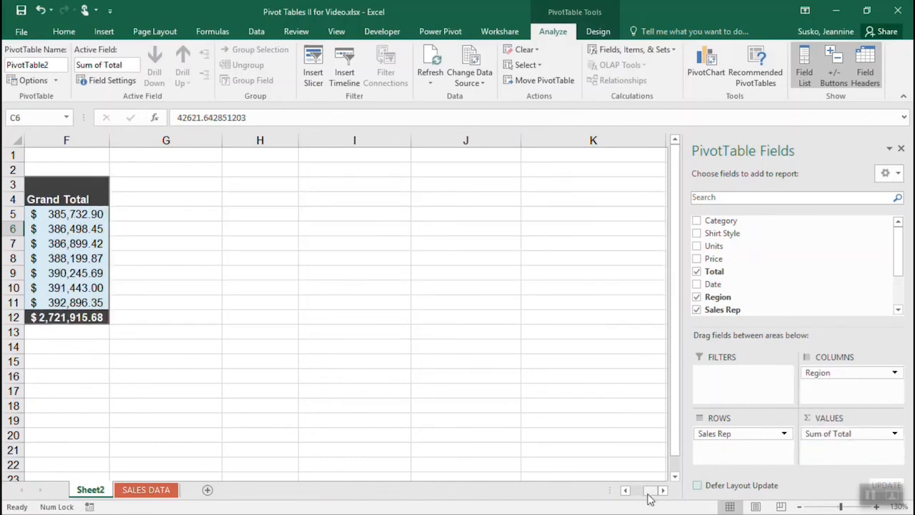
{"action": "left_click_drag", "start_coordinate": [649, 491], "coordinate": [606, 508]}
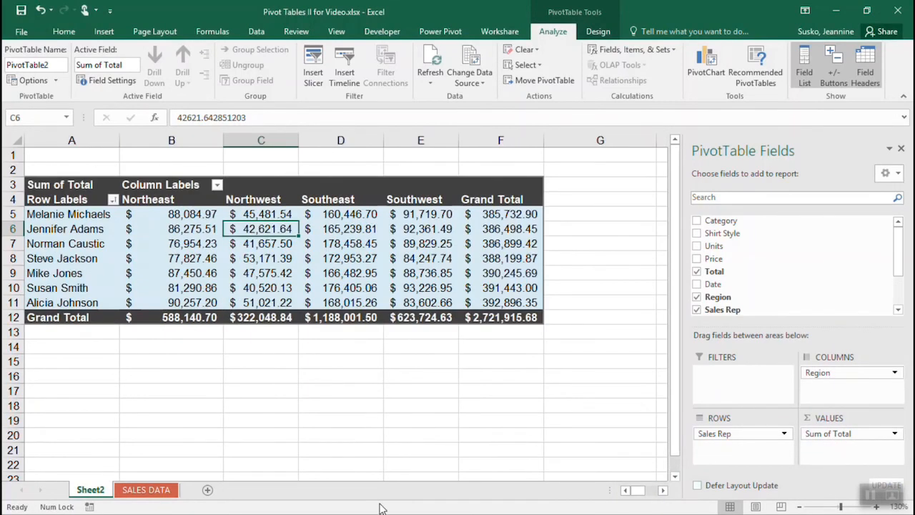